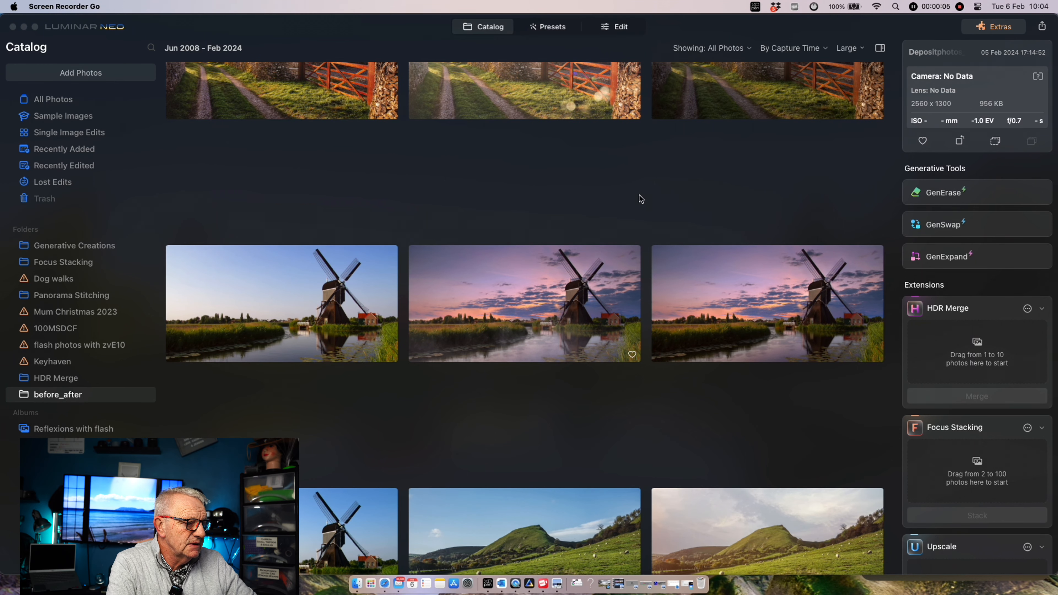
Find the blue-sky photo of the green hill with grazing sheep in the before_after folder and open it at full size
scroll(531, 207, "up", 3)
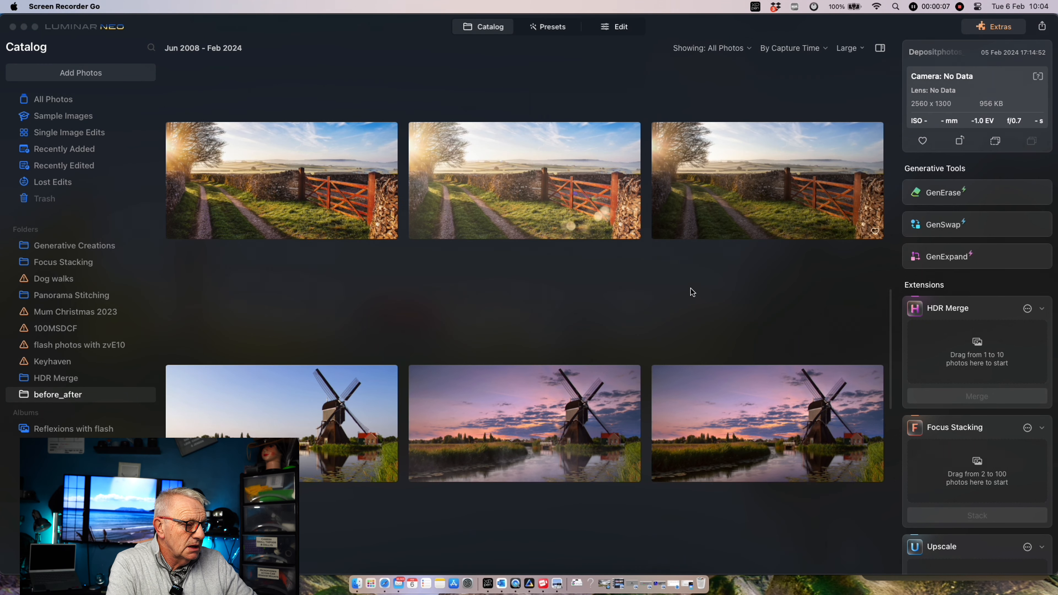
scroll(520, 276, "down", 5)
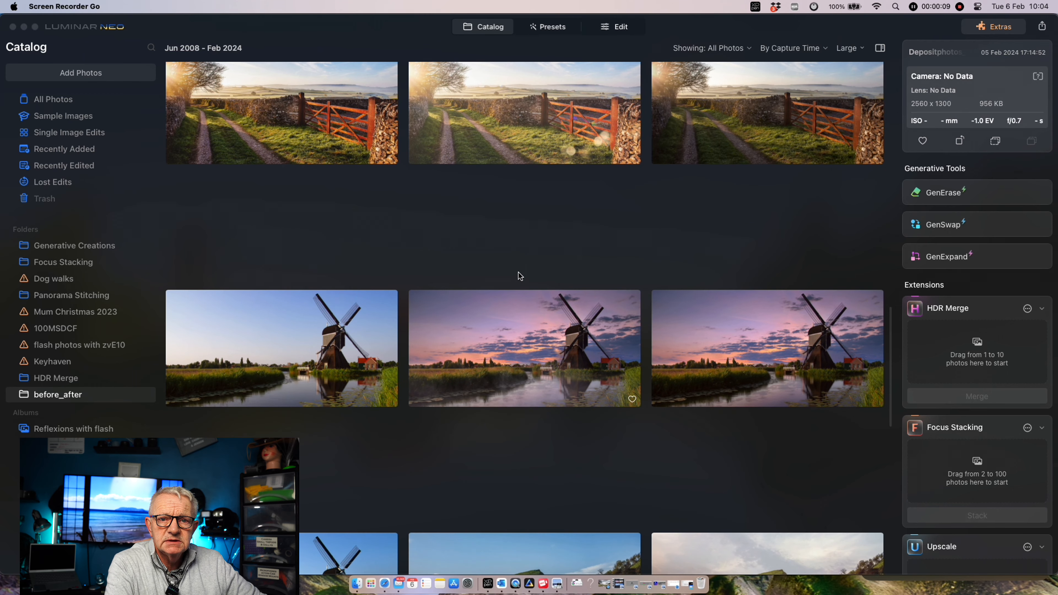
scroll(560, 295, "down", 3)
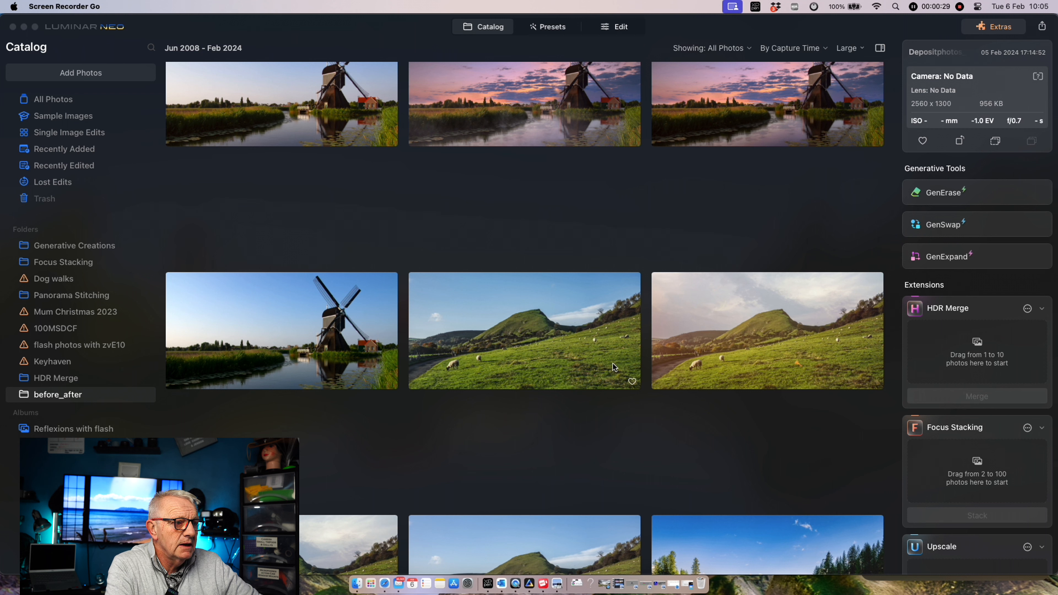
left_click(555, 309)
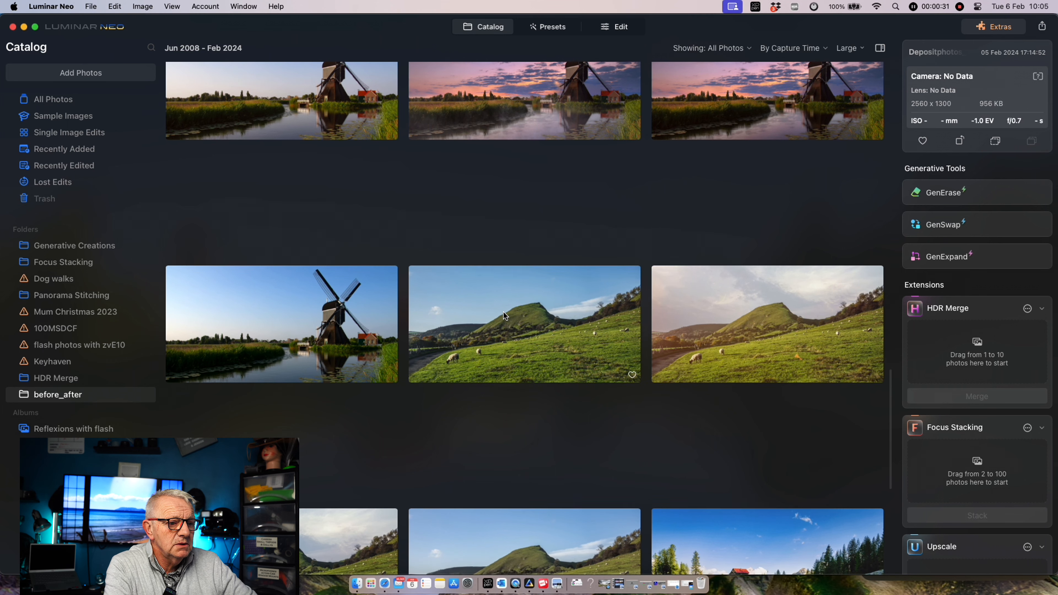
left_click(504, 316)
double_click(504, 315)
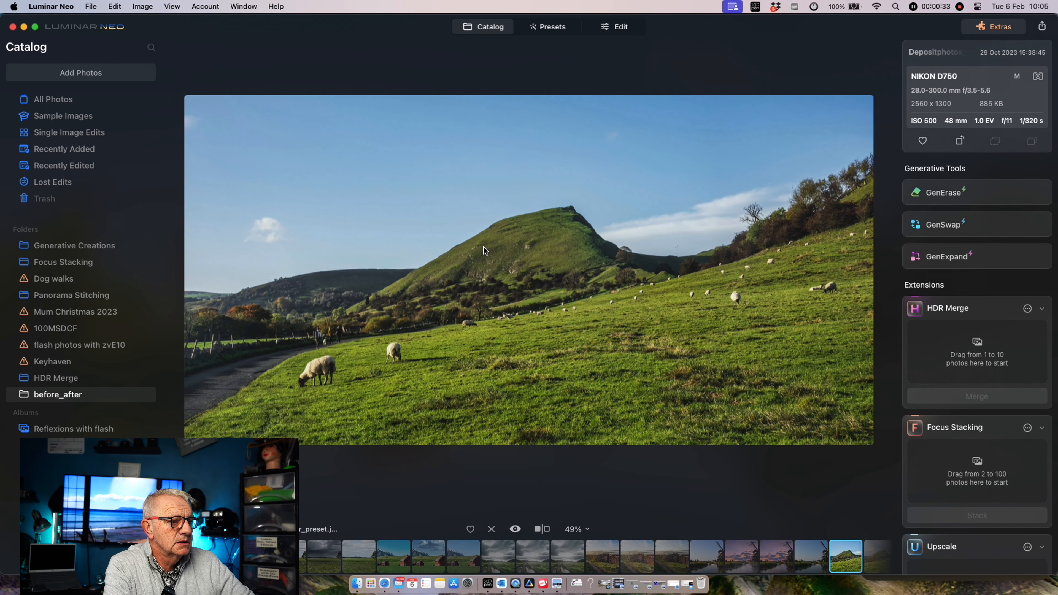
Bring up the editing tools for the hill photo, and switch to the Countryside Landscape Collection presets
left_click(627, 32)
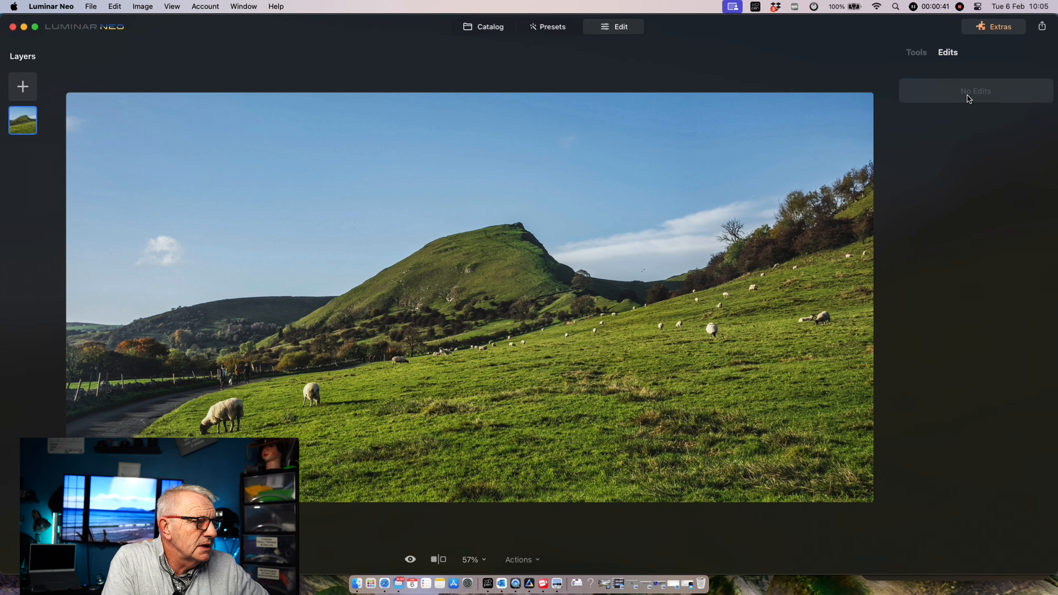
left_click(918, 54)
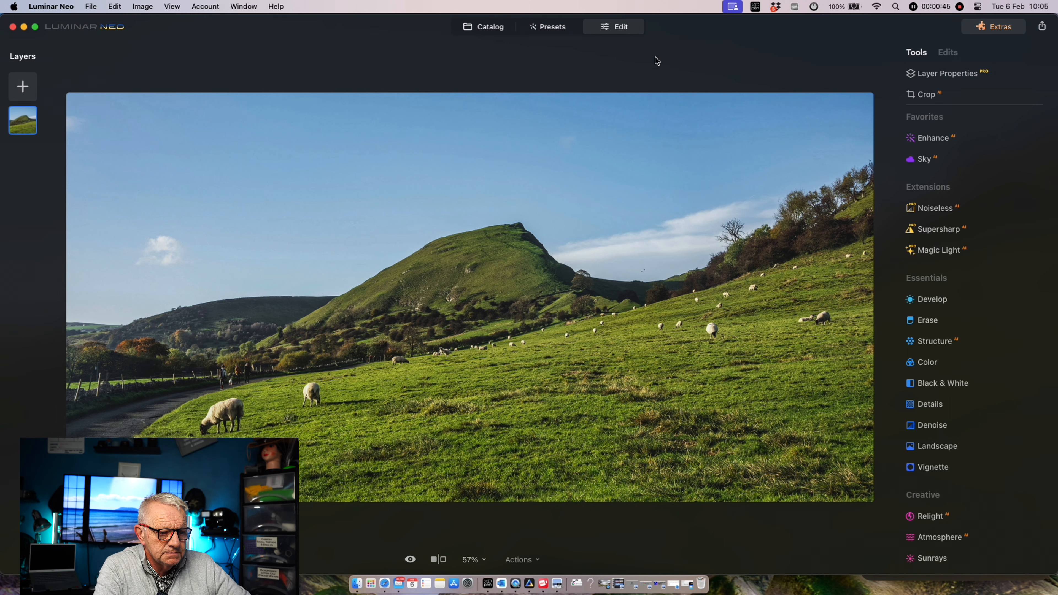
left_click(552, 29)
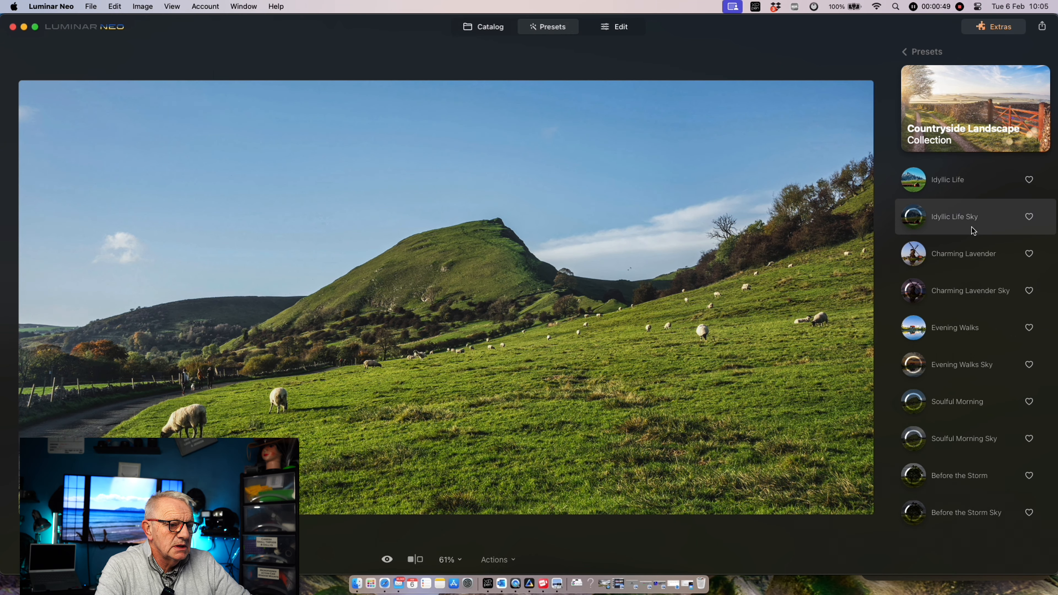
Preview the Countryside Landscape presets on the hill photo, going down to Before the Storm Sky and back up to Idyllic Life
left_click(983, 290)
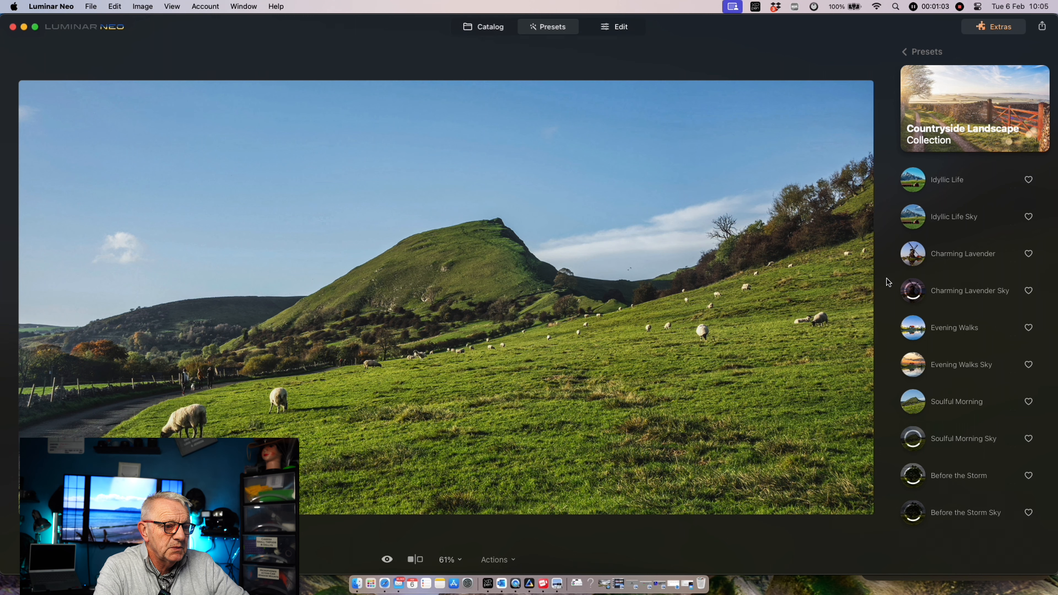
left_click(910, 208)
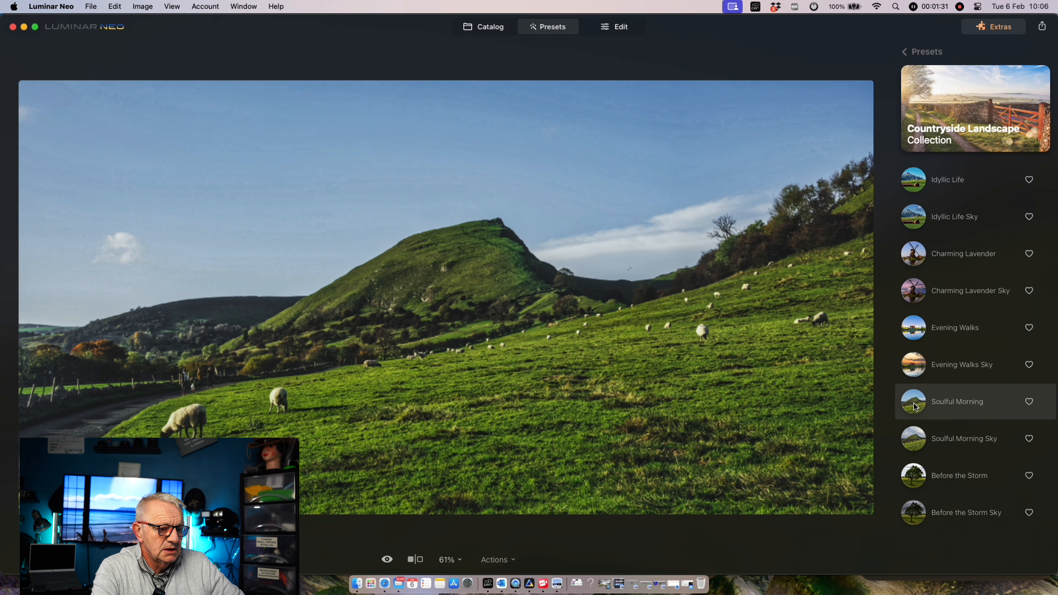
left_click(912, 441)
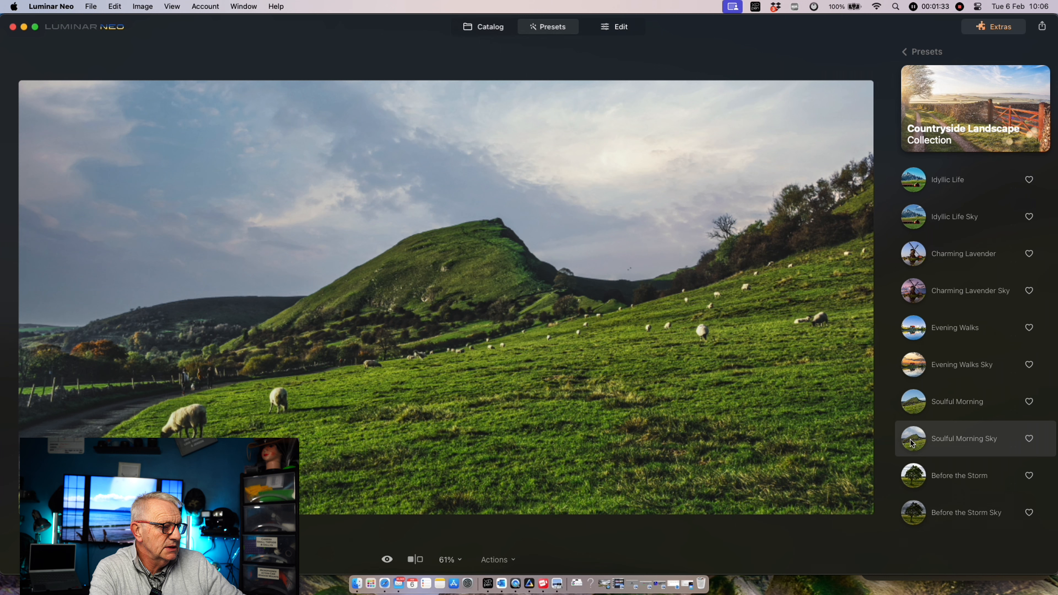
left_click(914, 515)
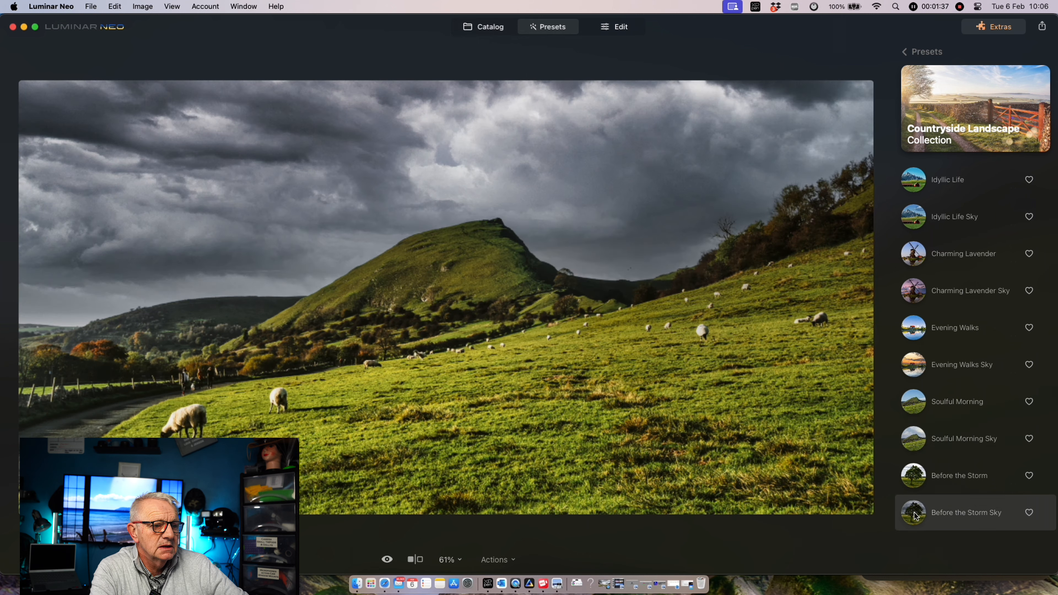
left_click(912, 437)
left_click(912, 364)
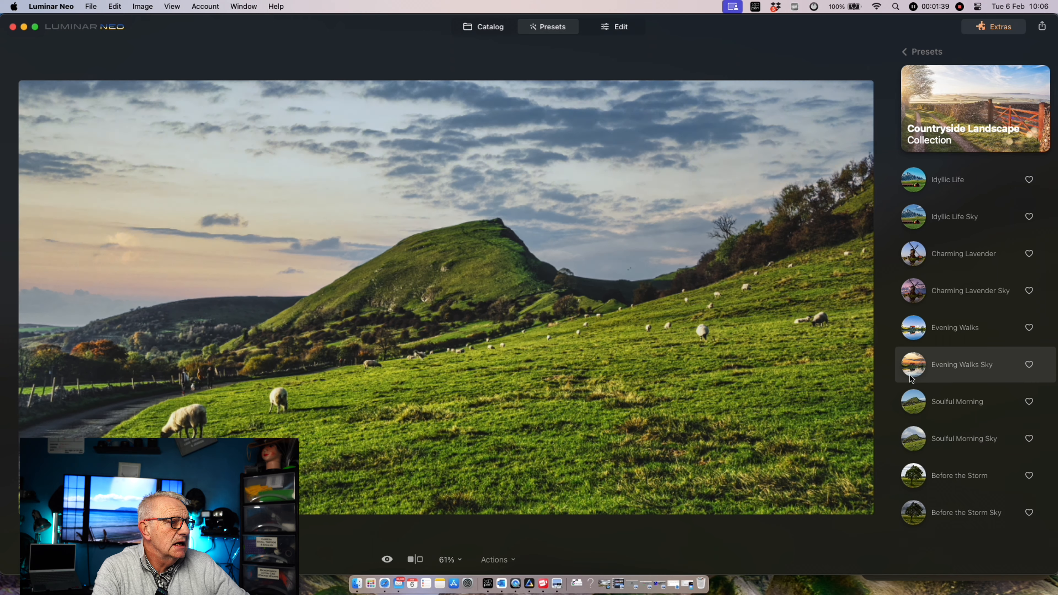
left_click(911, 328)
left_click(911, 291)
left_click(912, 253)
left_click(912, 216)
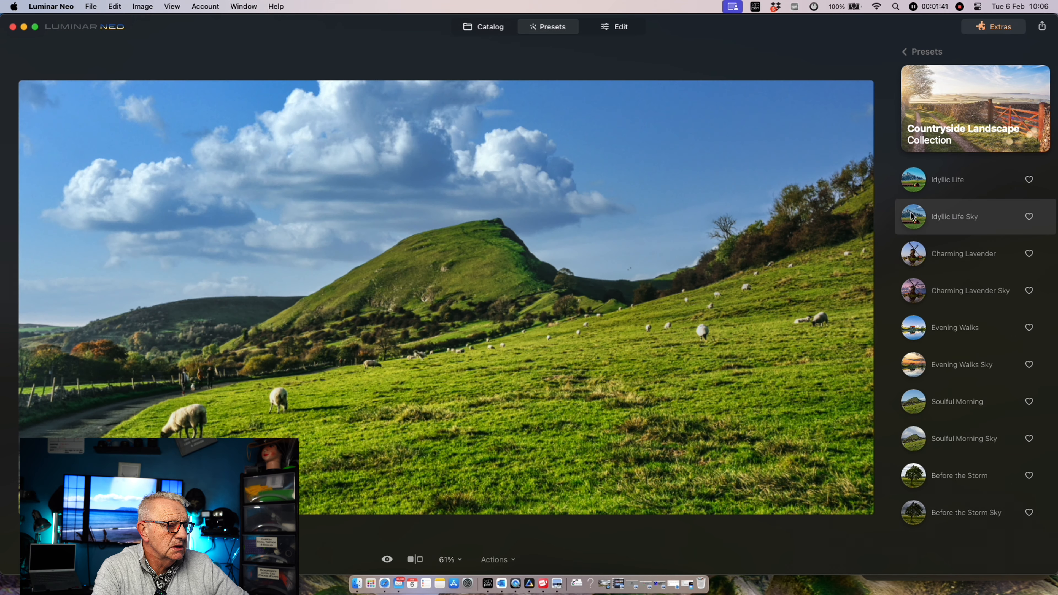
left_click(911, 180)
left_click(904, 184)
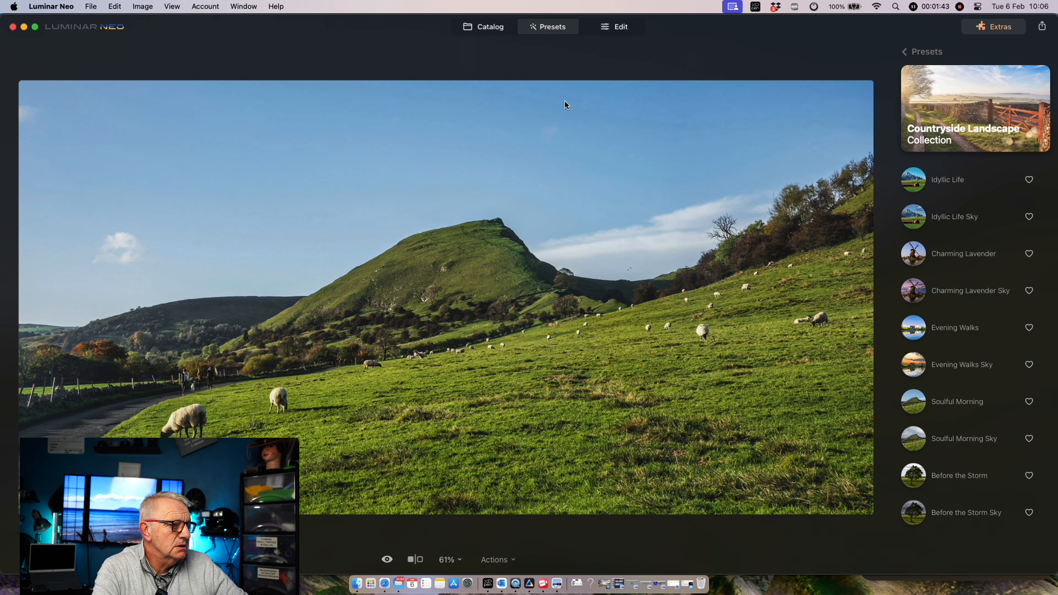
Return to the catalog and open the clear-sky windmill photo beside the two purple-sunset versions
left_click(489, 28)
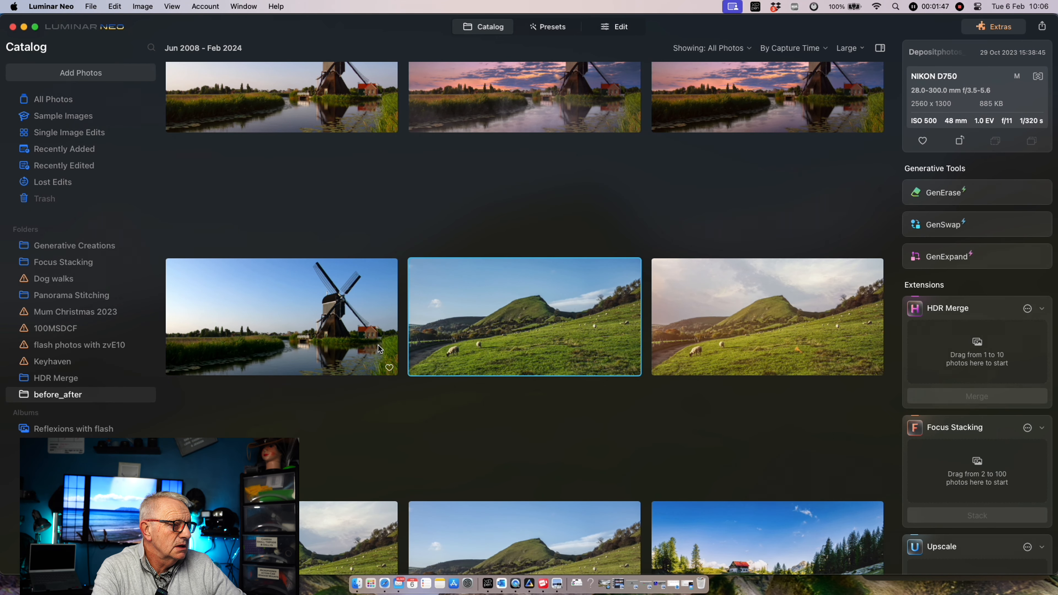
scroll(387, 354, "down", 1)
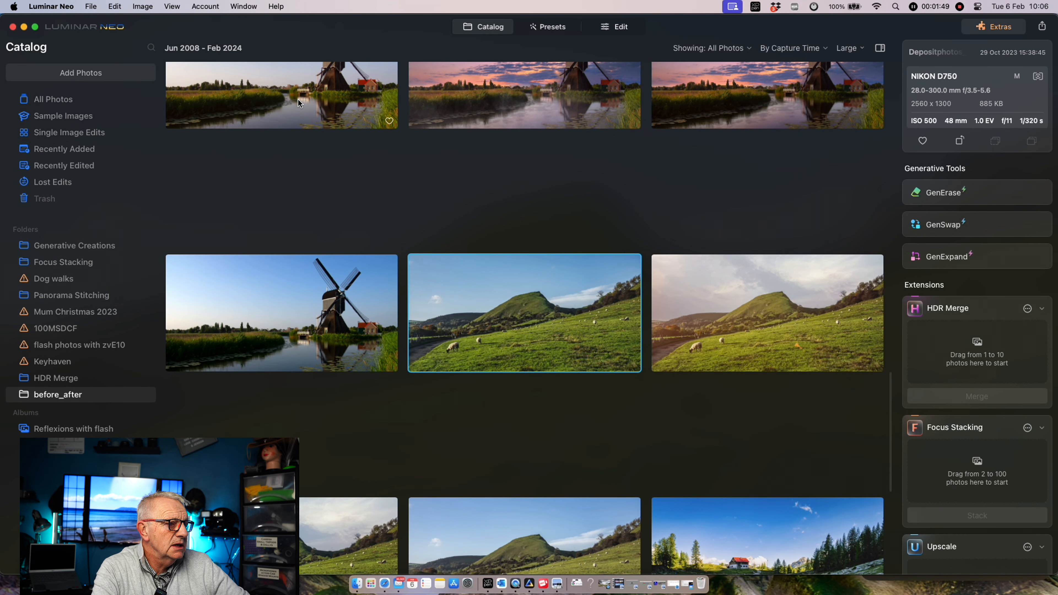
scroll(297, 99, "up", 3)
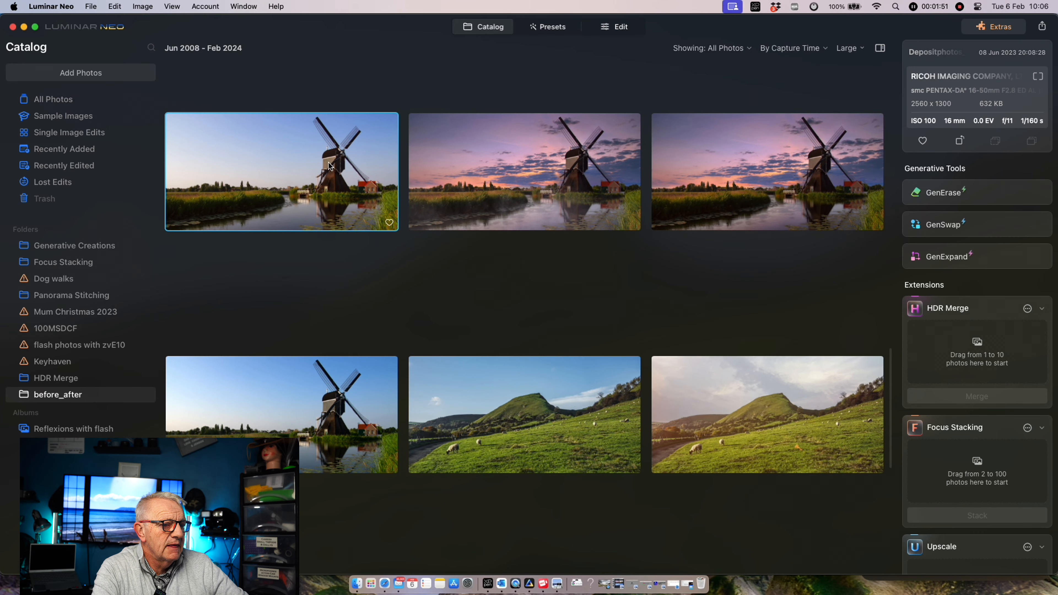
left_click(328, 163)
double_click(328, 164)
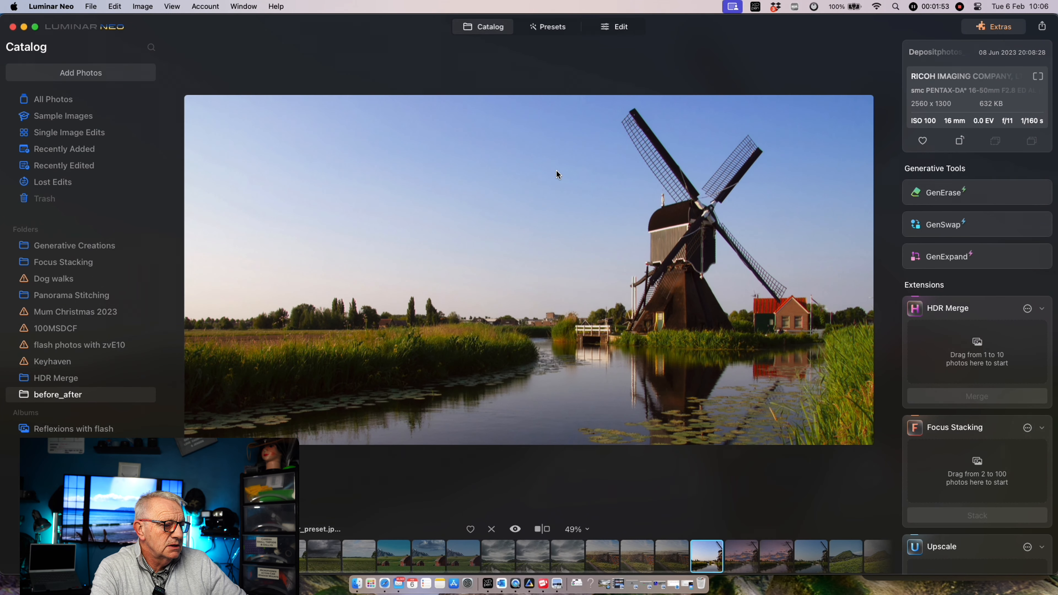
Preview the Countryside Landscape presets on the windmill photo, including Idyllic Life Sky, Charming Lavender and Evening Walks Sky
left_click(558, 30)
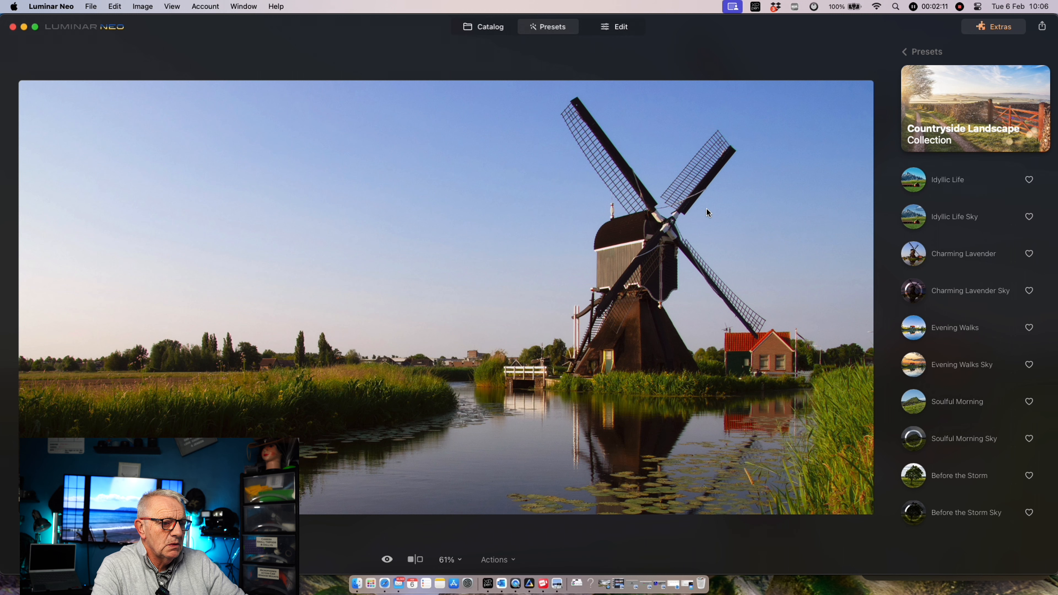
scroll(706, 207, "up", 1)
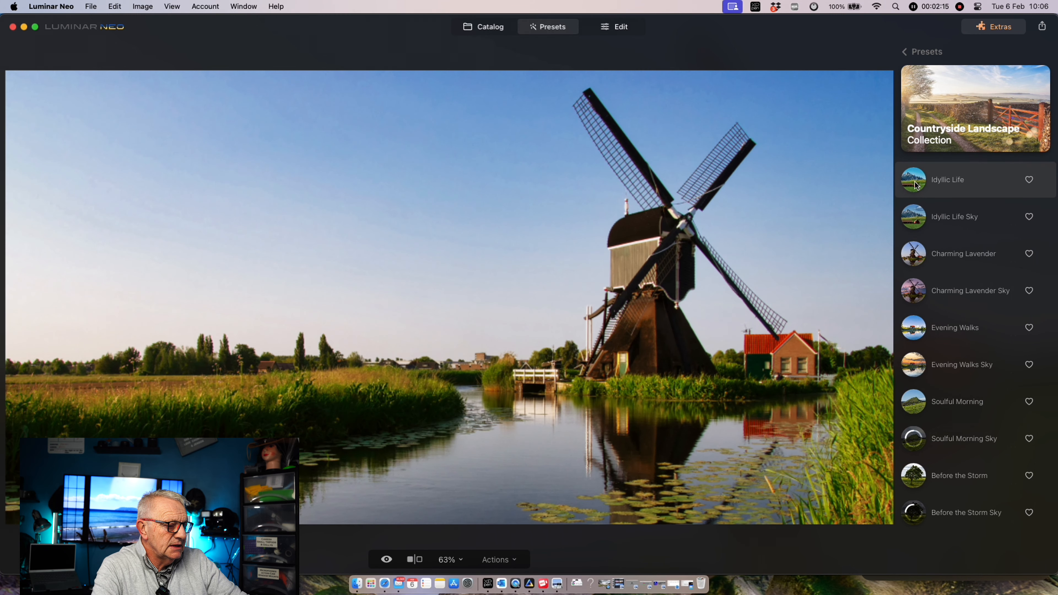
left_click(918, 224)
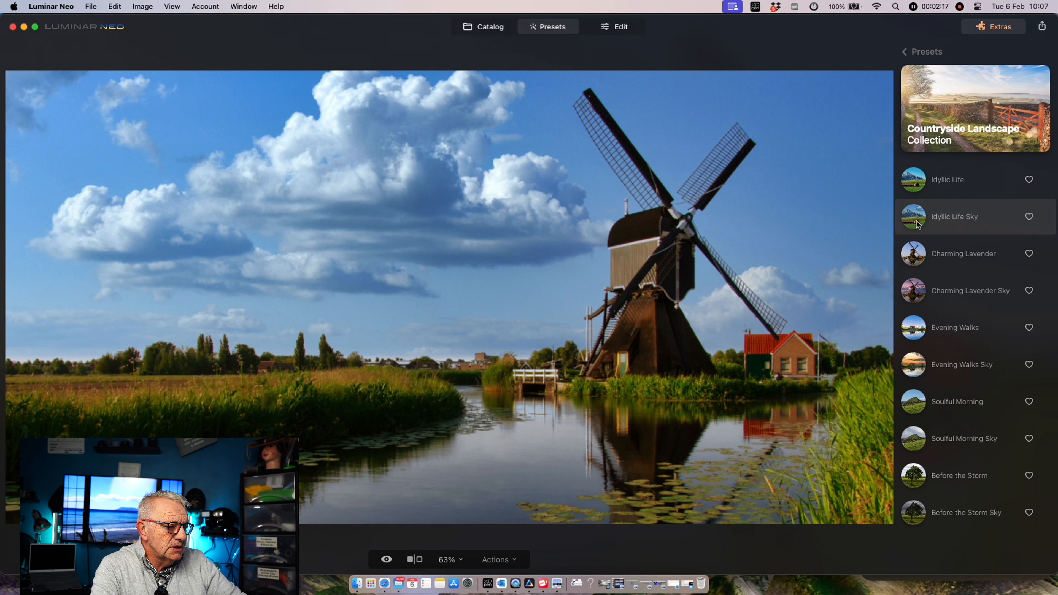
left_click(912, 259)
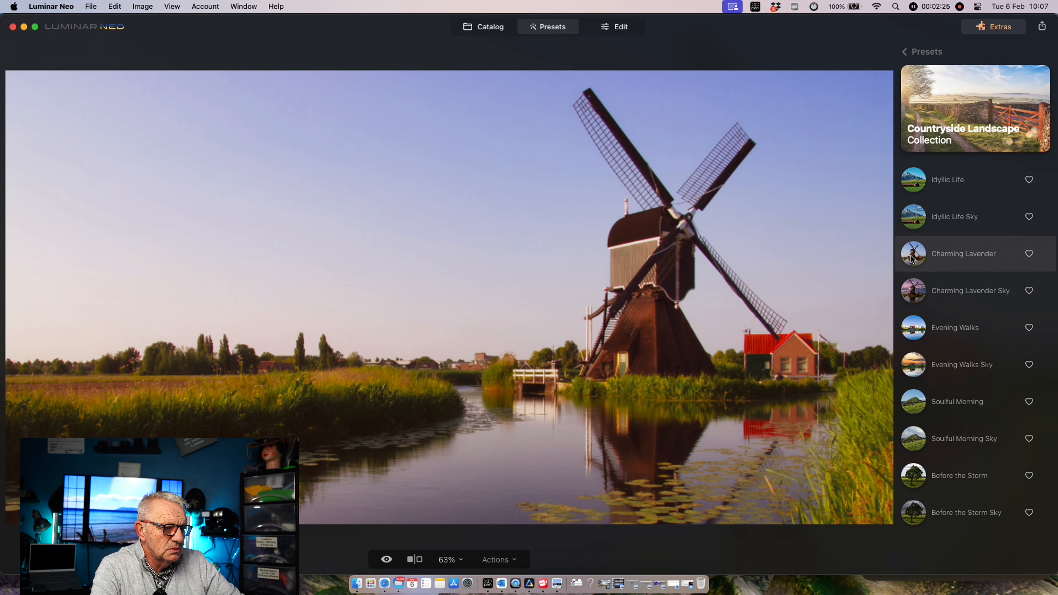
left_click(914, 289)
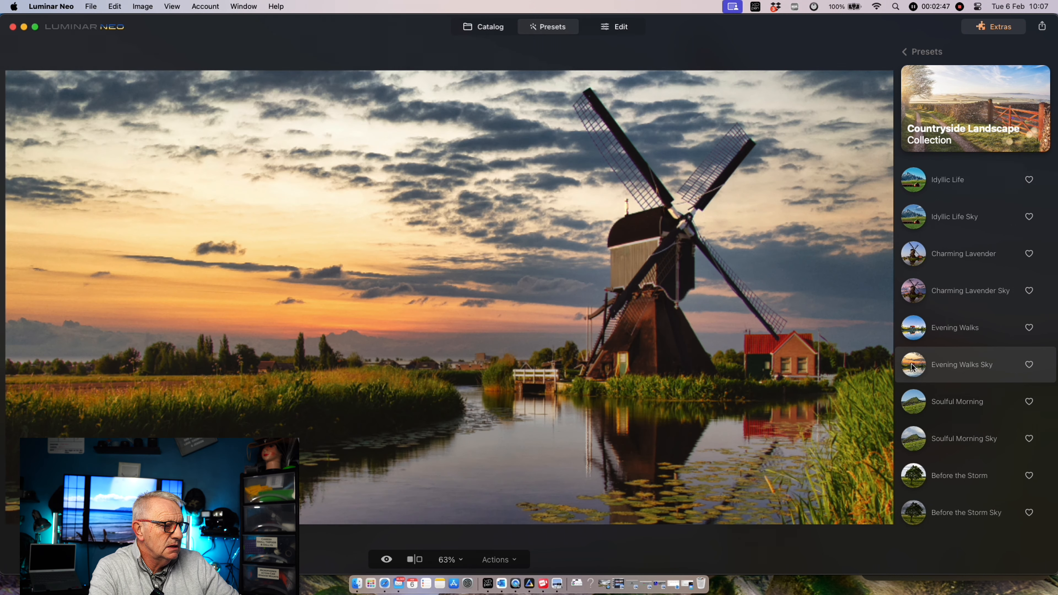
Apply the Evening Walks Sky preset to the windmill photo and set its strength to 82
left_click(945, 366)
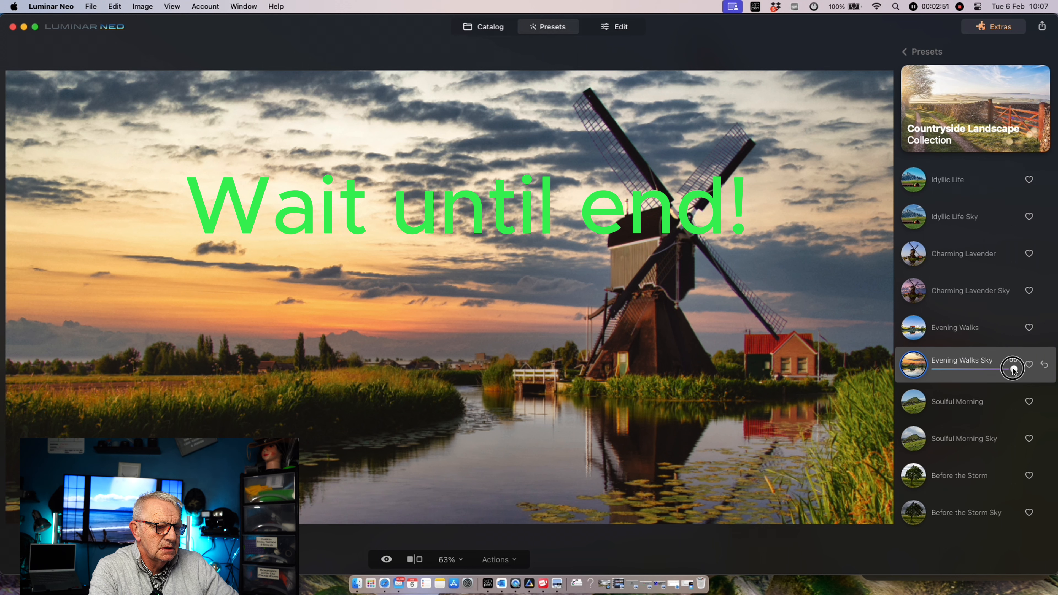
mouse_move(1012, 368)
left_mouse_down()
mouse_move(943, 372)
mouse_move(999, 369)
left_mouse_up()
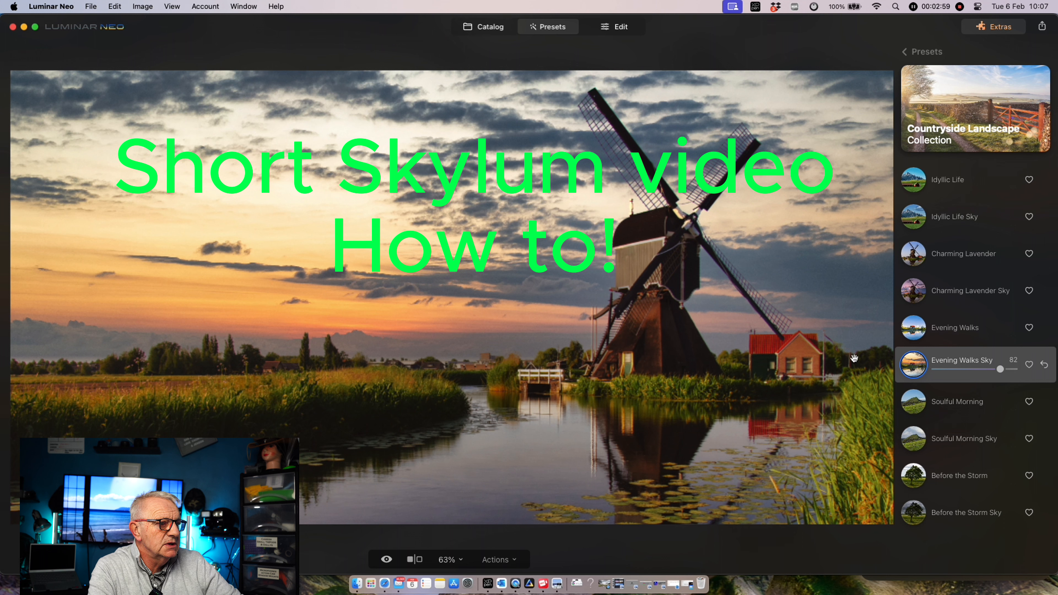
scroll(683, 304, "right", 1)
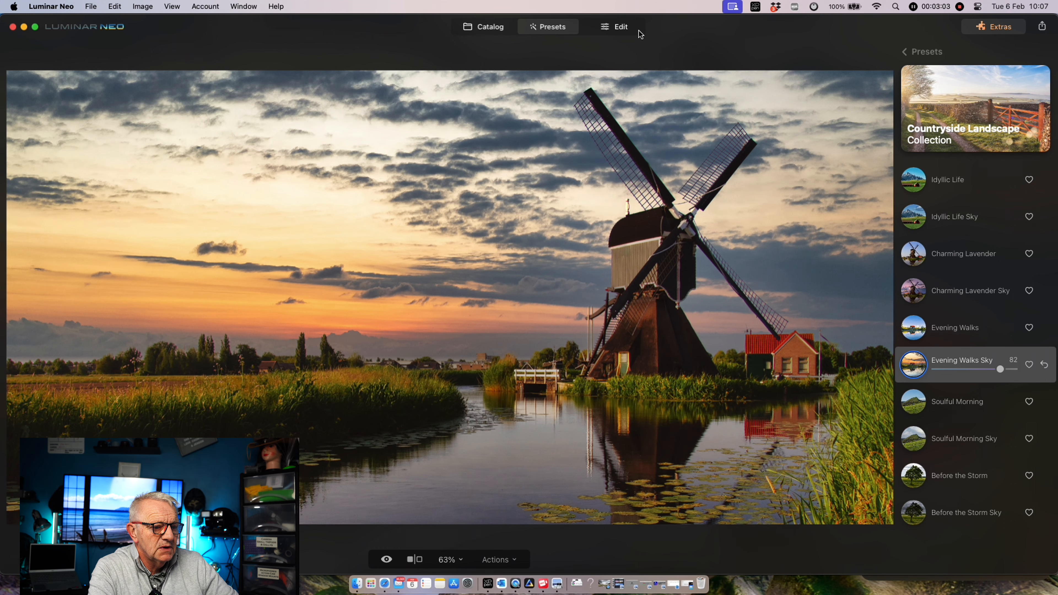
In the windmill photo's Develop adjustments, set Smart Contrast to -59, Highlights to 17 and Shadows to 39
left_click(620, 28)
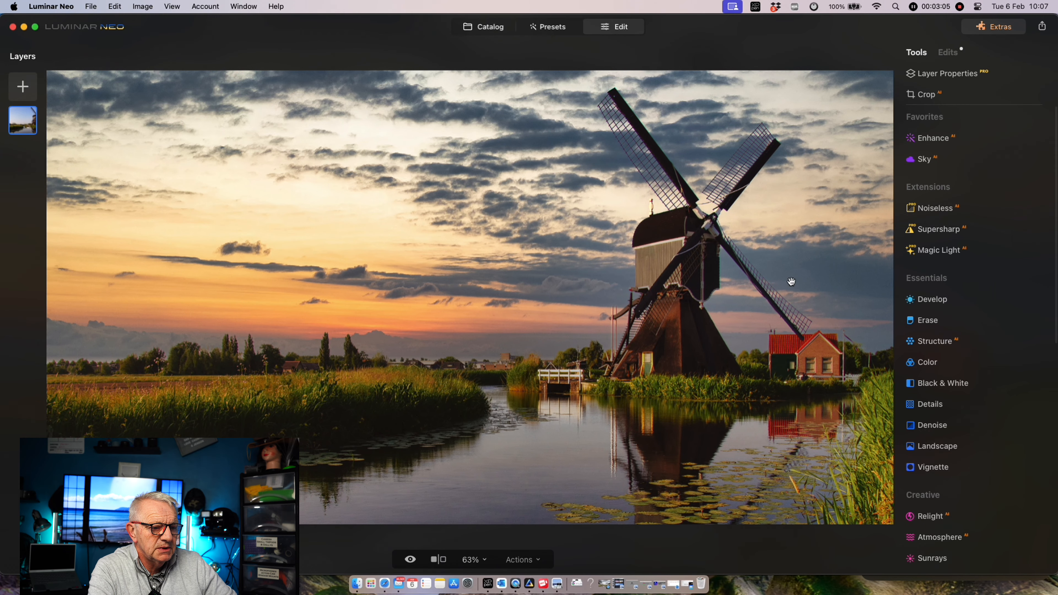
left_click(933, 301)
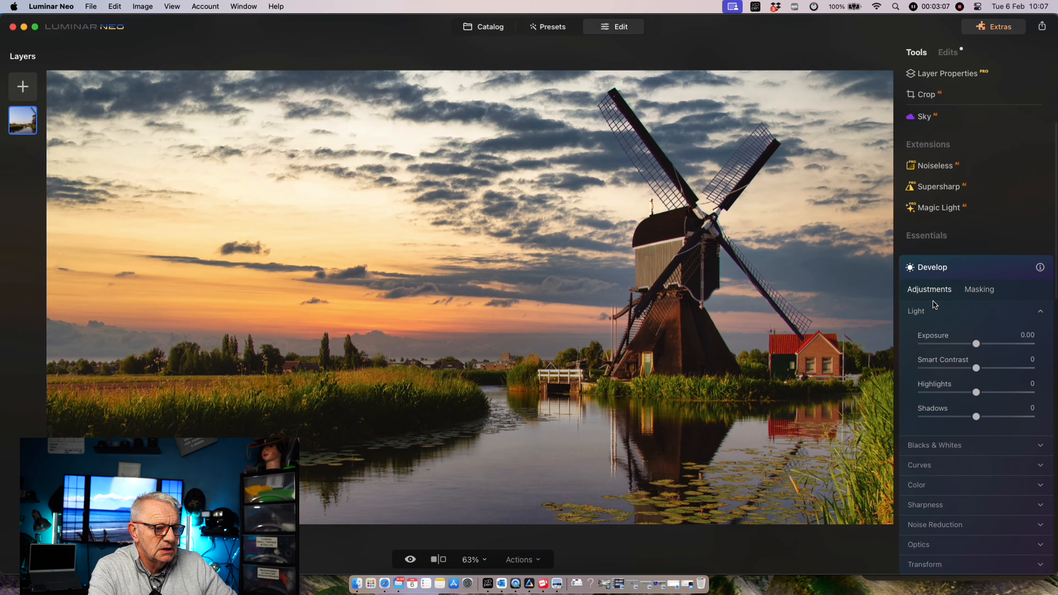
left_click(1000, 368)
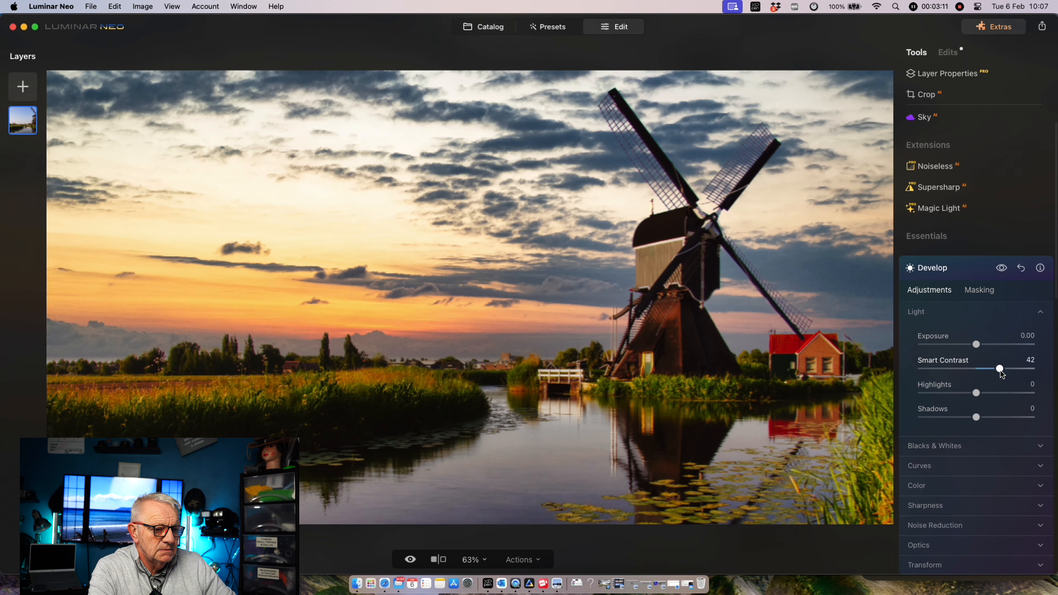
left_click(941, 370)
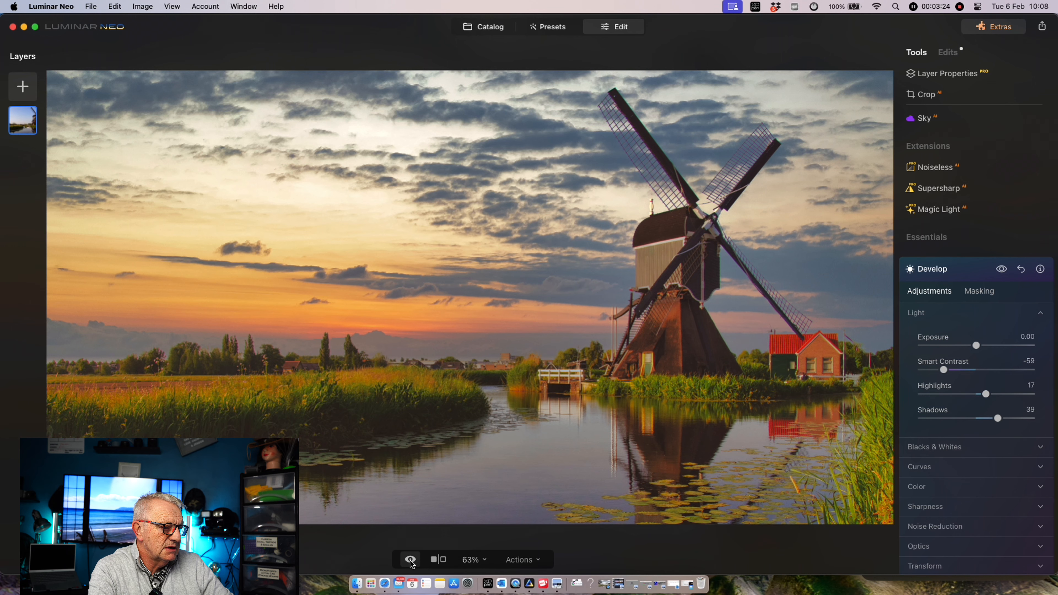
Compare the edited windmill photo with its original version
left_click(410, 559)
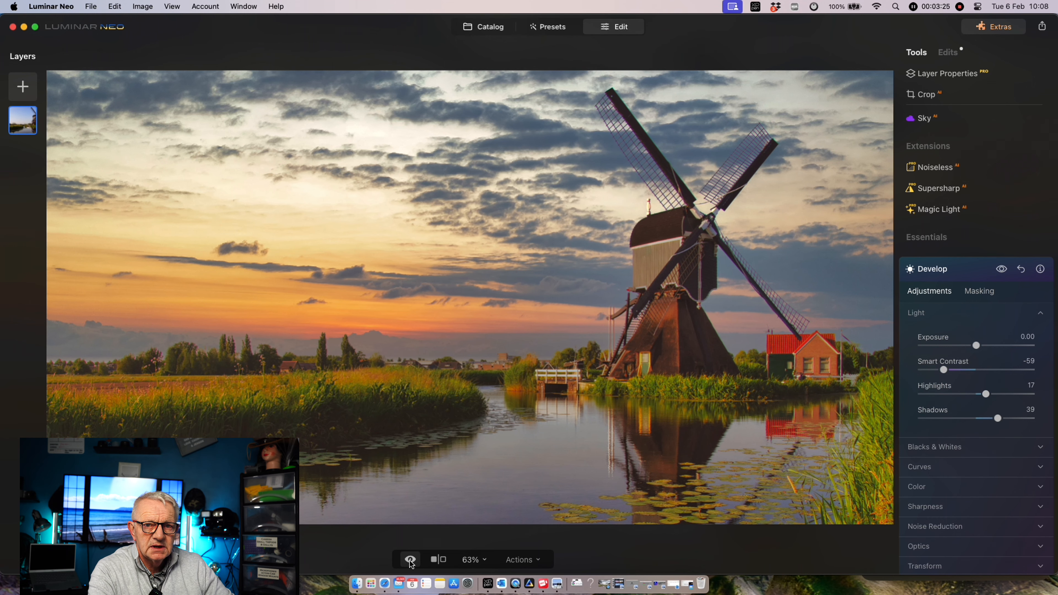
left_click(410, 560)
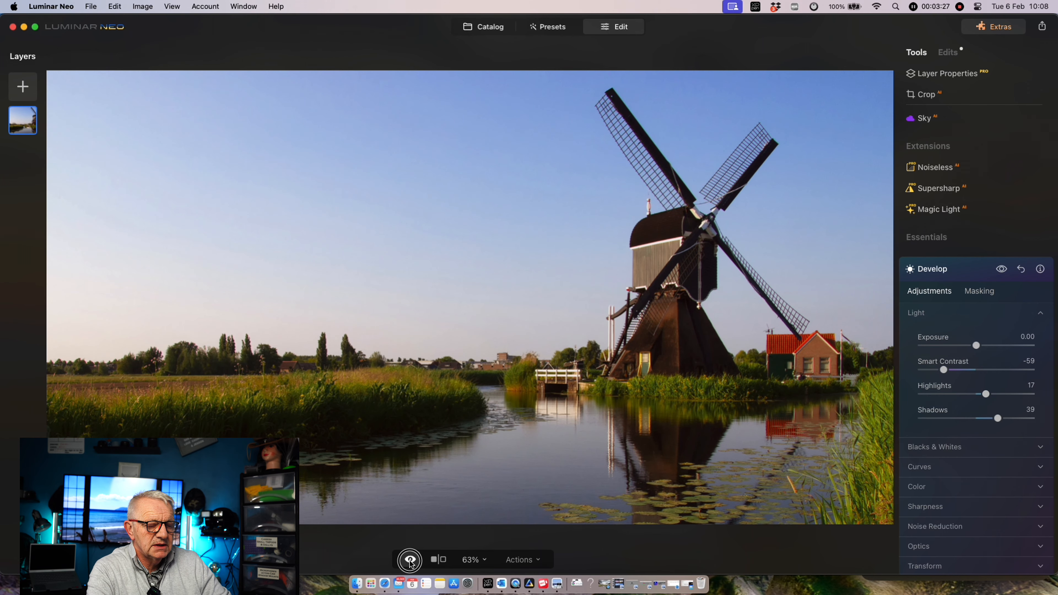
left_click(411, 563)
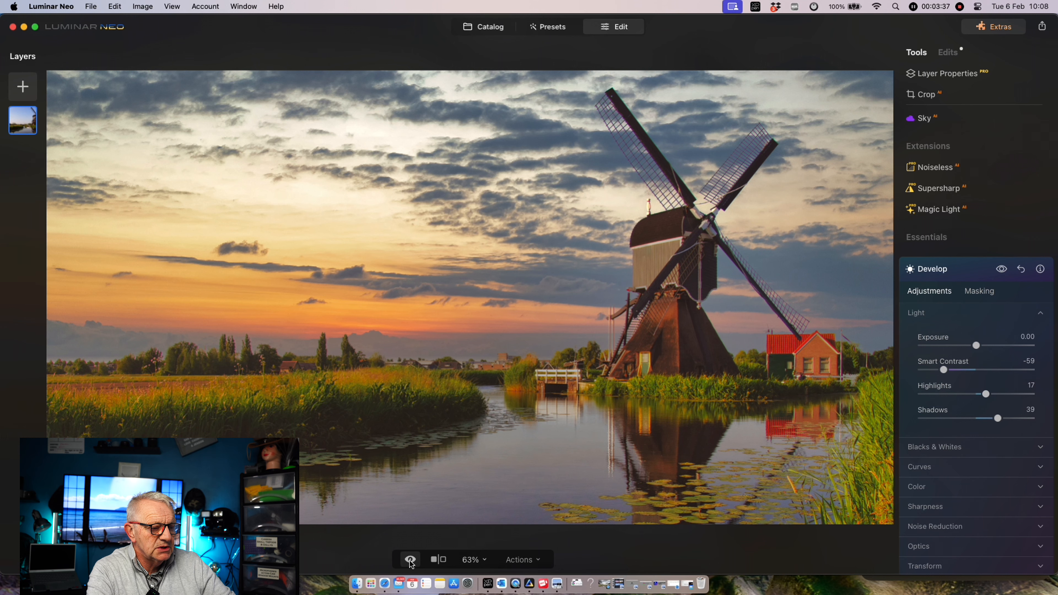
scroll(412, 565, "right", 2)
scroll(412, 564, "left", 2)
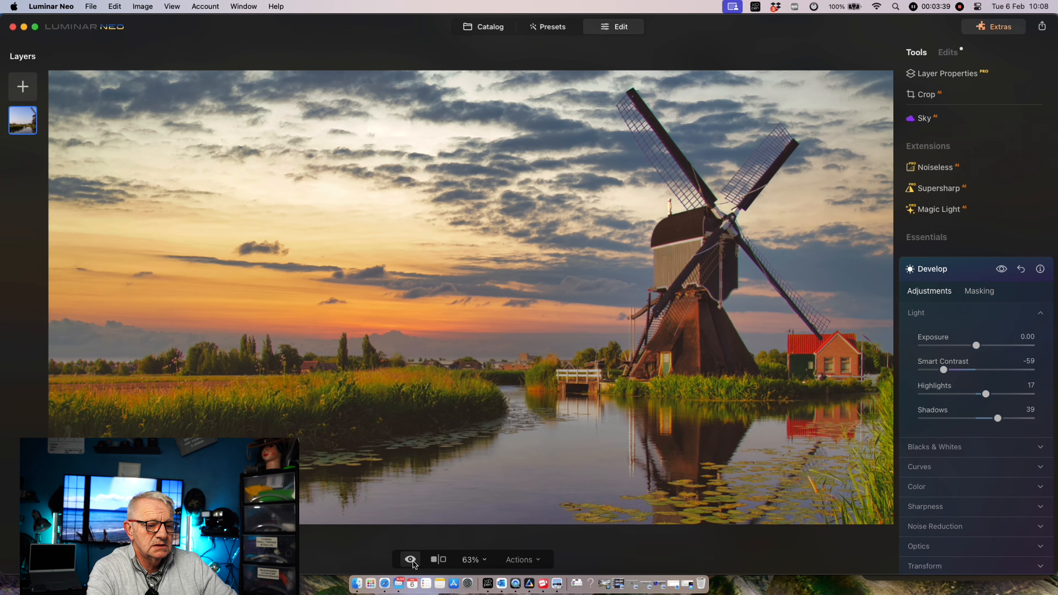
In the windmill photo's Enhance adjustments, set Accent to 54 and raise Sky Enhancer
scroll(413, 564, "right", 1)
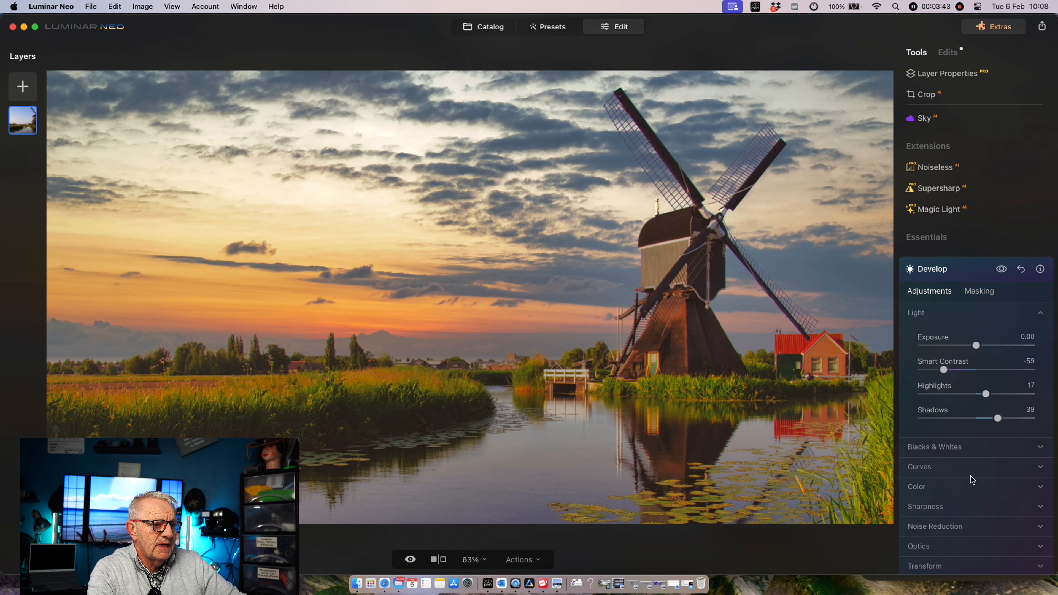
scroll(971, 479, "down", 10)
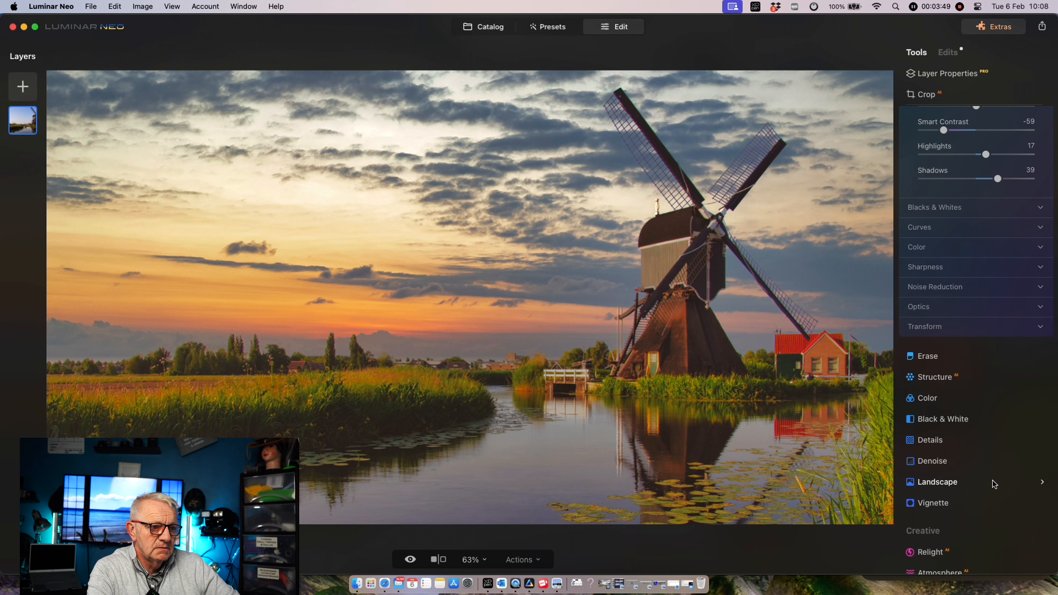
scroll(992, 479, "up", 12)
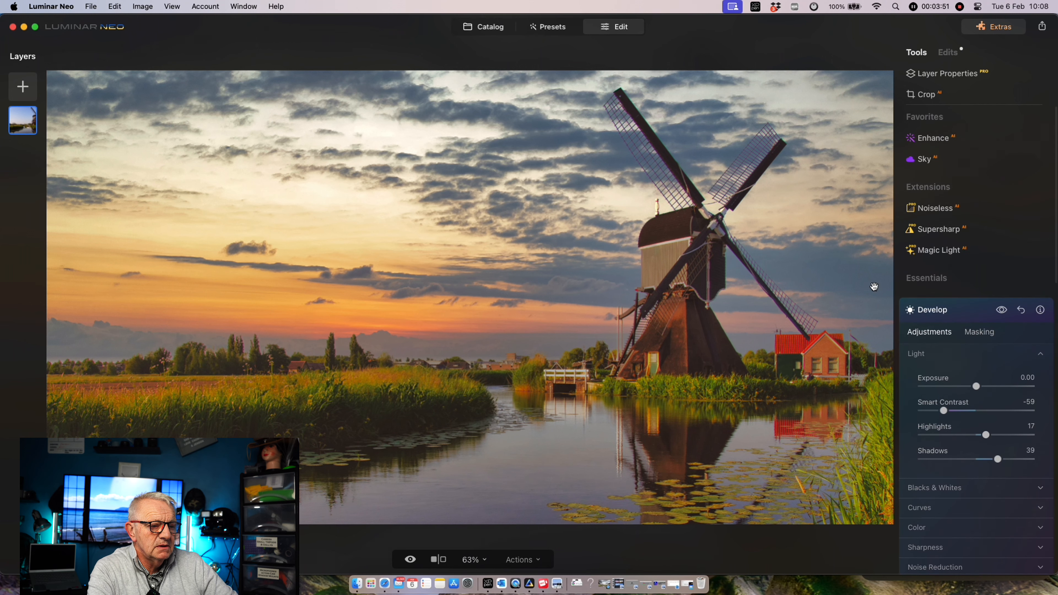
left_click(940, 146)
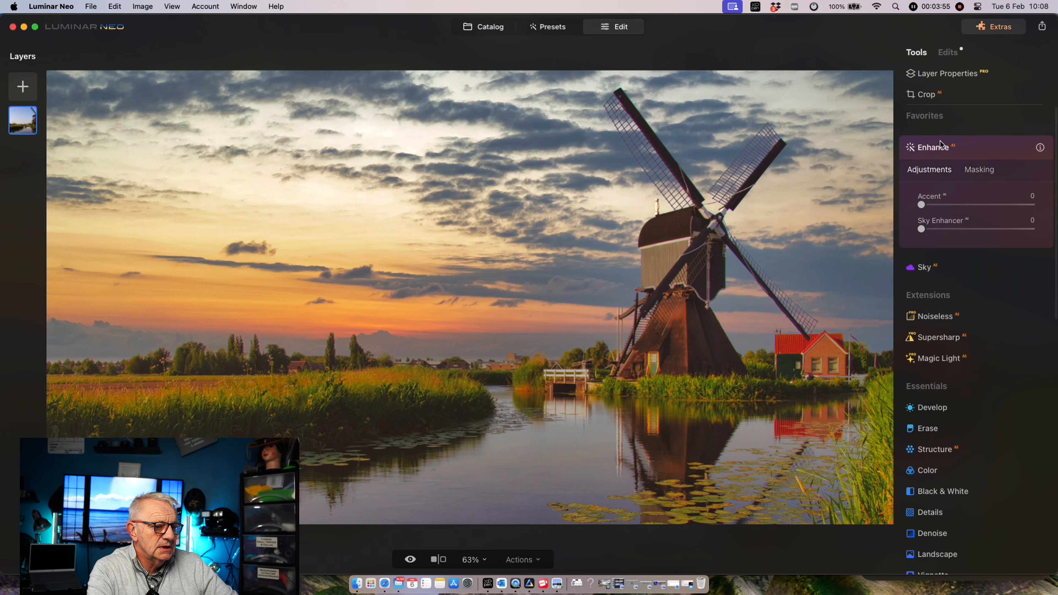
scroll(970, 209, "down", 1)
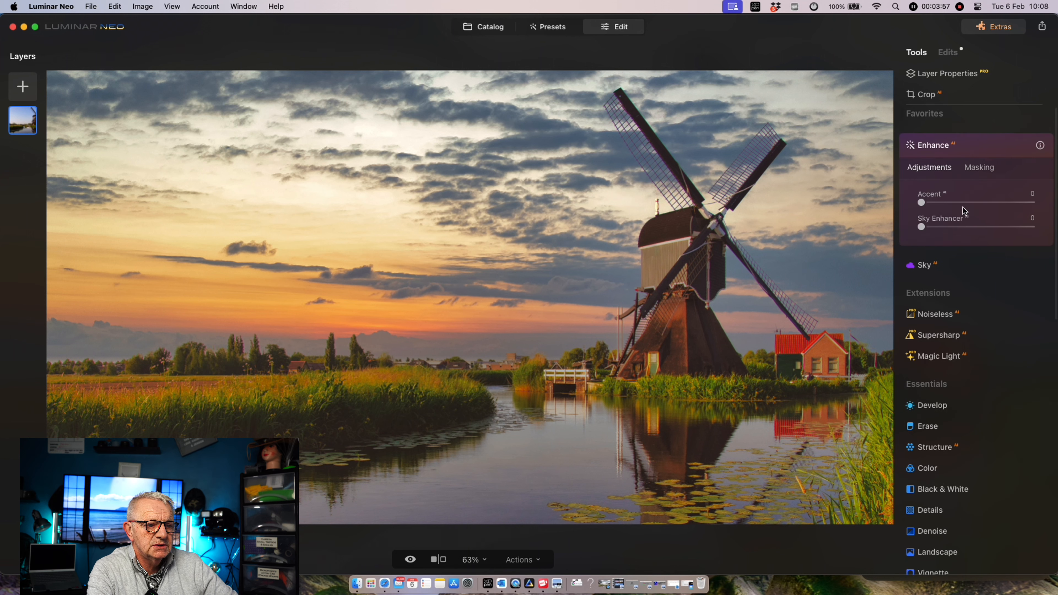
left_click(965, 209)
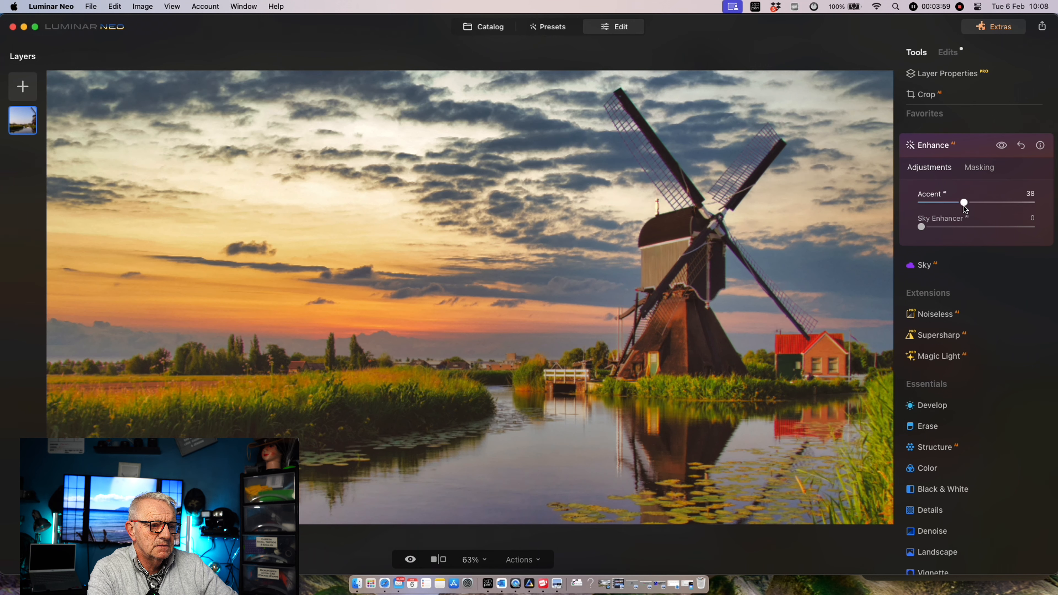
left_click(993, 208)
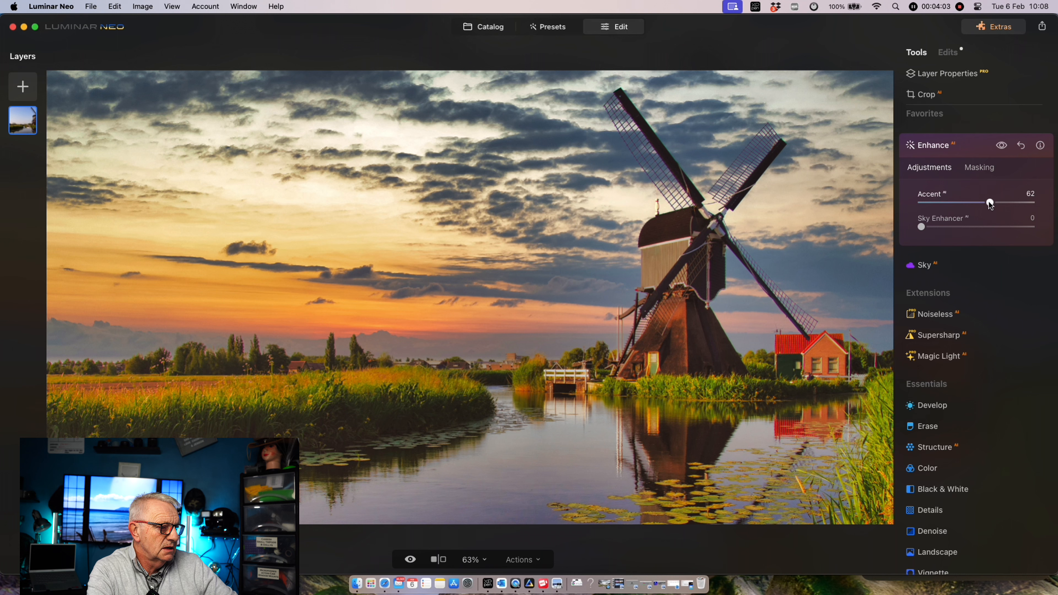
mouse_move(986, 204)
left_mouse_down()
mouse_move(914, 206)
mouse_move(1010, 208)
mouse_move(980, 211)
left_mouse_up()
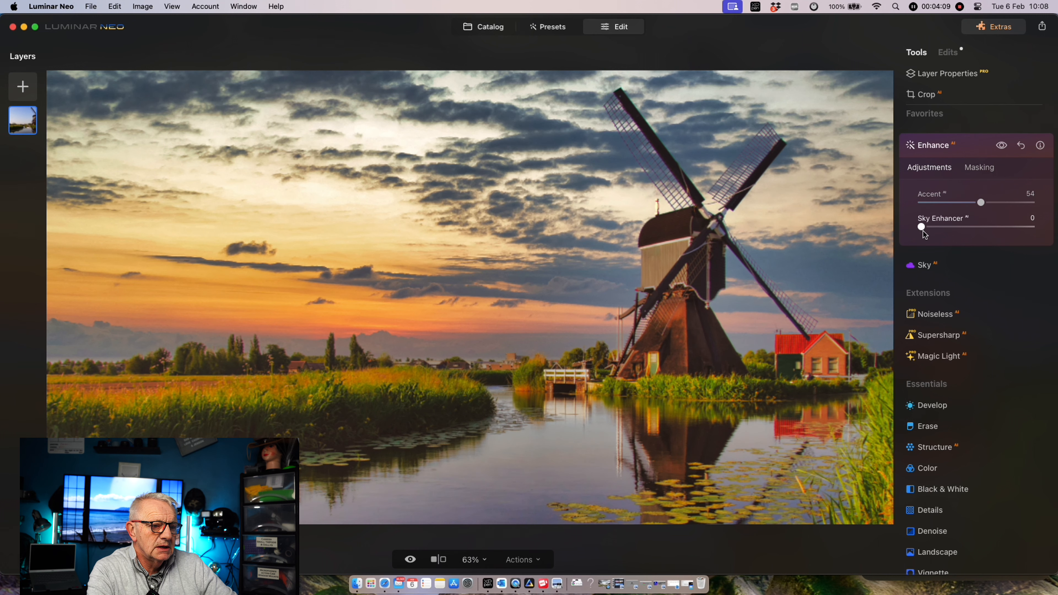
left_click(921, 228)
left_click_drag(920, 228, 959, 235)
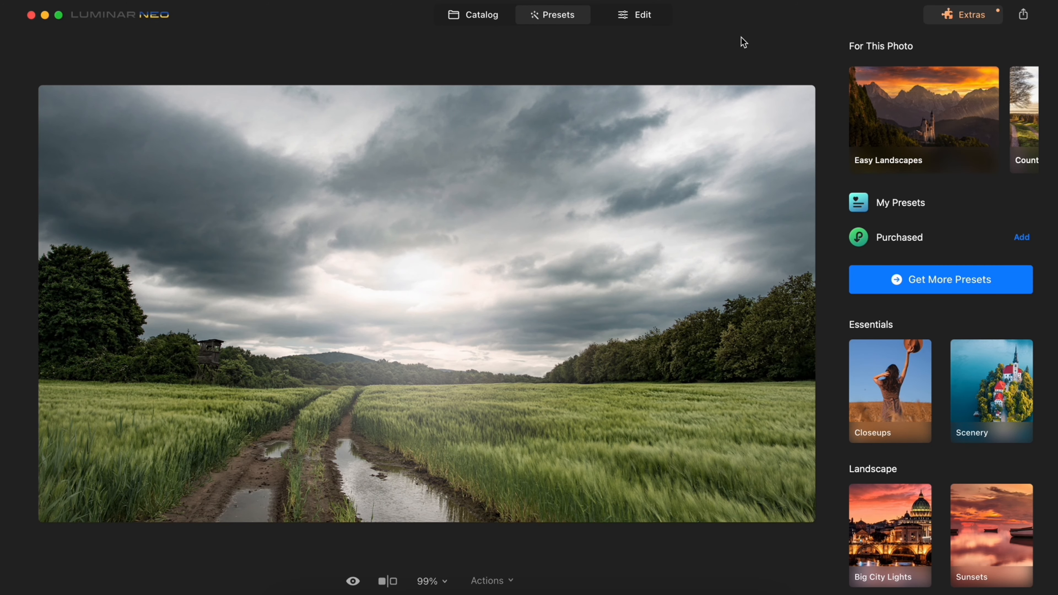
Apply the Before the Storm preset from the purchased Countryside Landscape Kit collection to the green field photo
left_click(879, 237)
left_click(894, 257)
left_click(894, 257)
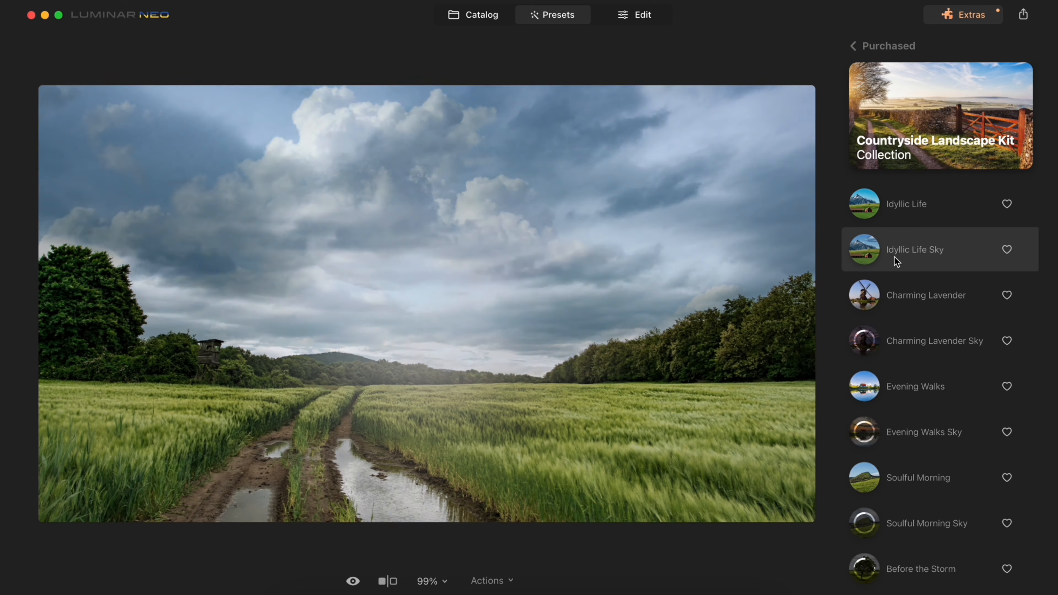
scroll(894, 257, "down", 2)
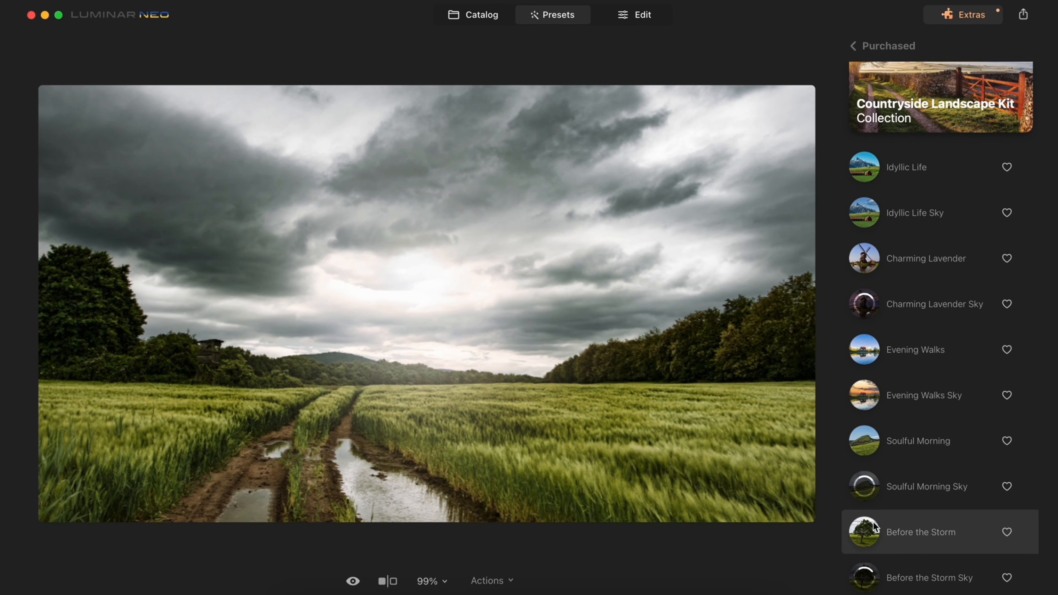
left_click(897, 522)
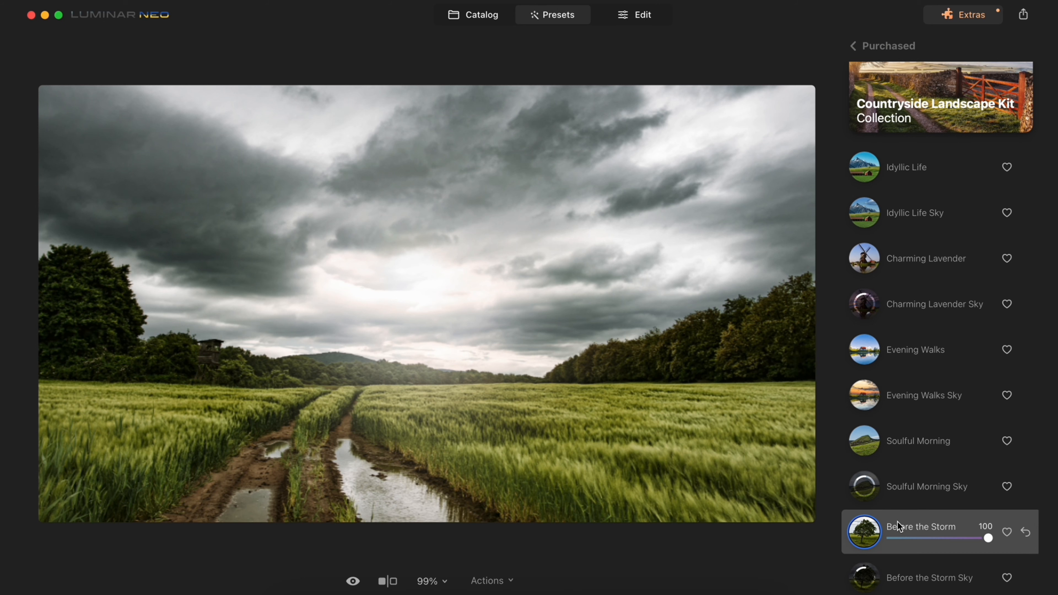
In the field photo's Develop adjustments, set Exposure to -0.19, Smart Contrast to -9, Highlights to -9 and Shadows to 10, and fine-tune the colour
left_click(639, 24)
left_click(885, 307)
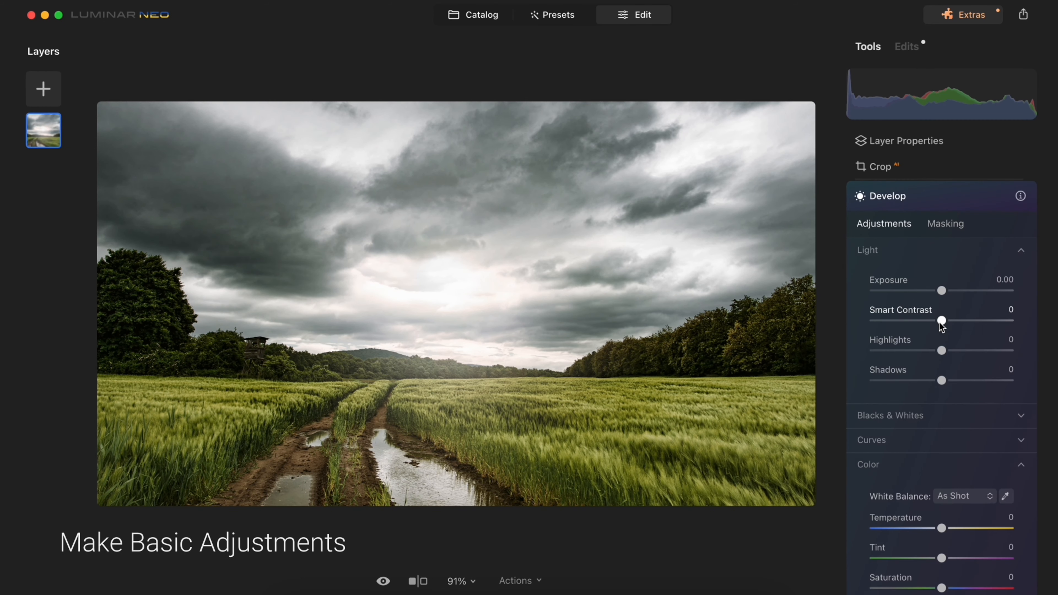
left_click_drag(941, 292, 938, 292)
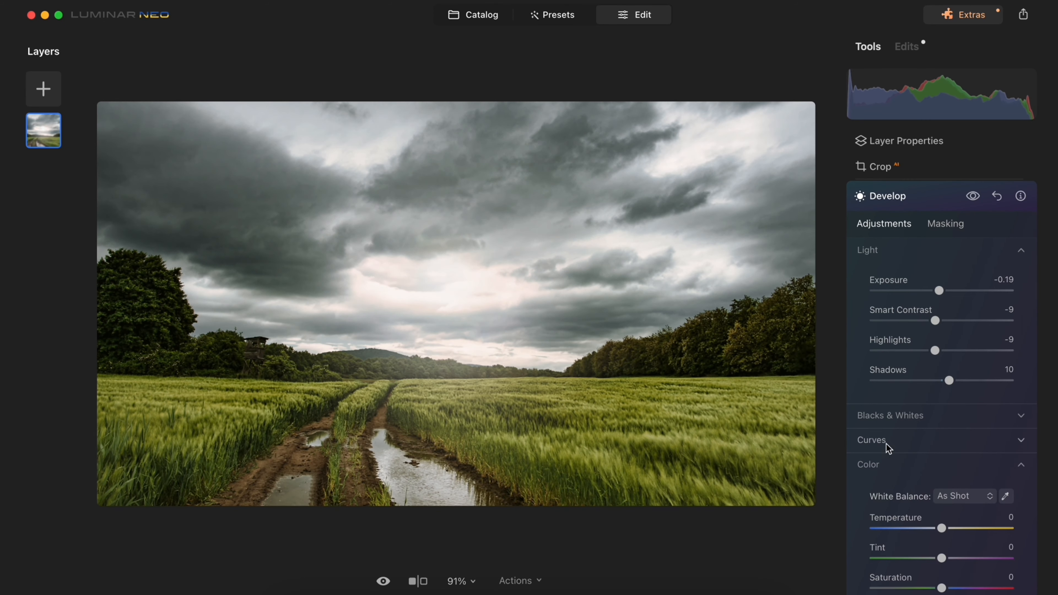
scroll(888, 448, "down", 3)
left_click_drag(941, 460, 934, 461)
scroll(884, 234, "up", 5)
Add the black mist image from My Images as a new layer over the field photo with Screen blending
left_click(43, 89)
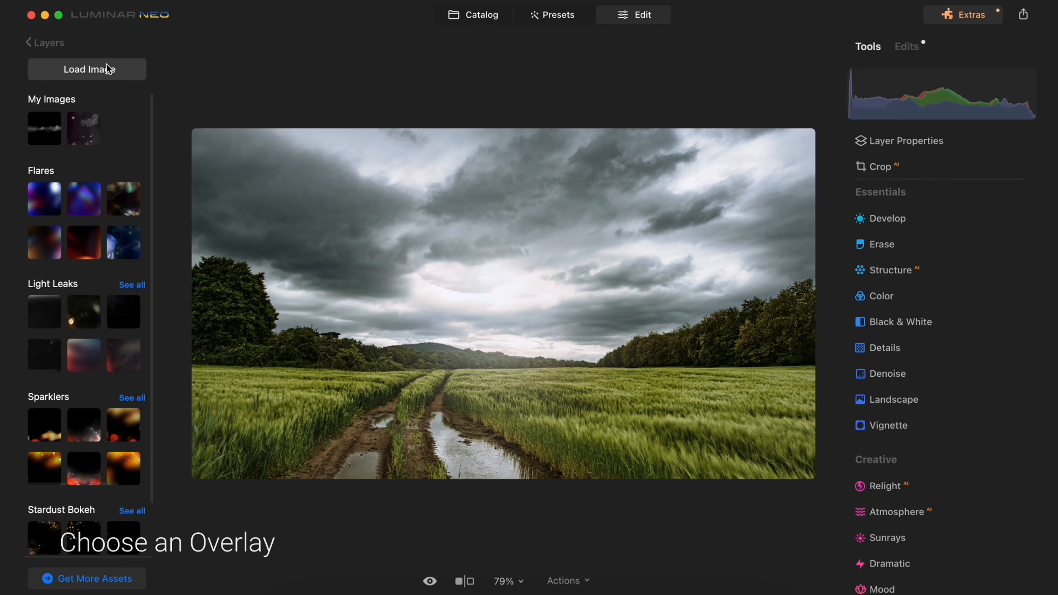
left_click(44, 128)
left_click(941, 241)
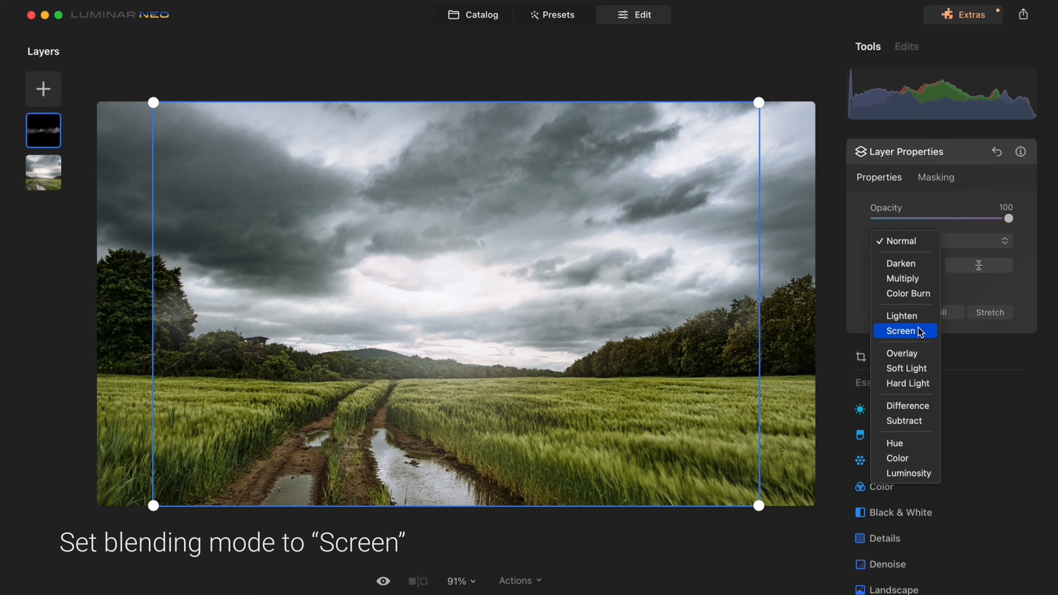
left_click(912, 332)
Move the mist overlay down so the mist lies along the horizon and enlarge it to the photo's full width
left_click_drag(635, 291, 635, 367)
left_click(876, 317)
left_click_drag(606, 258, 602, 333)
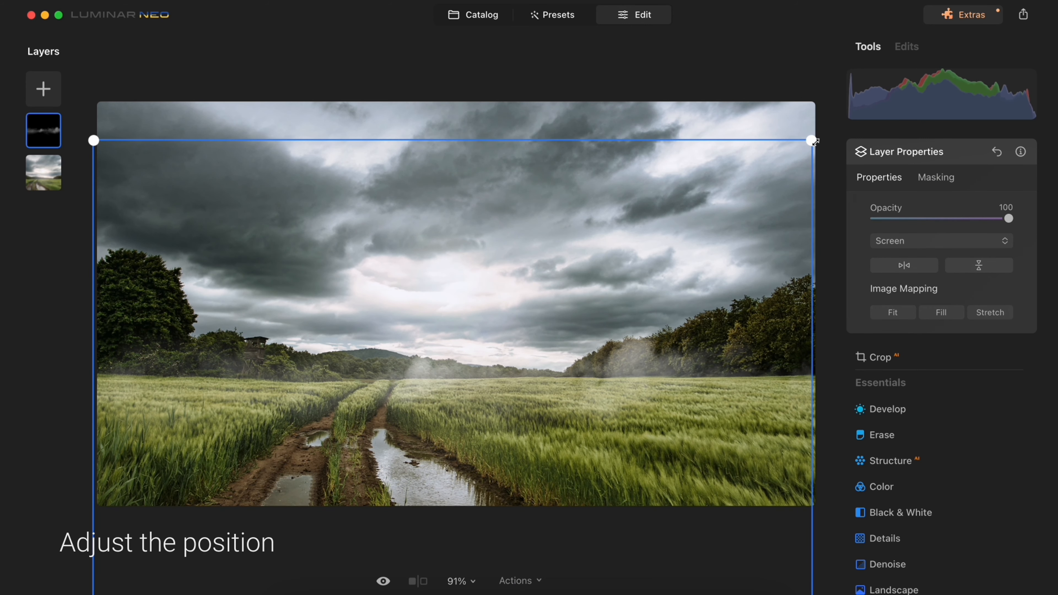
left_click_drag(820, 245, 829, 245)
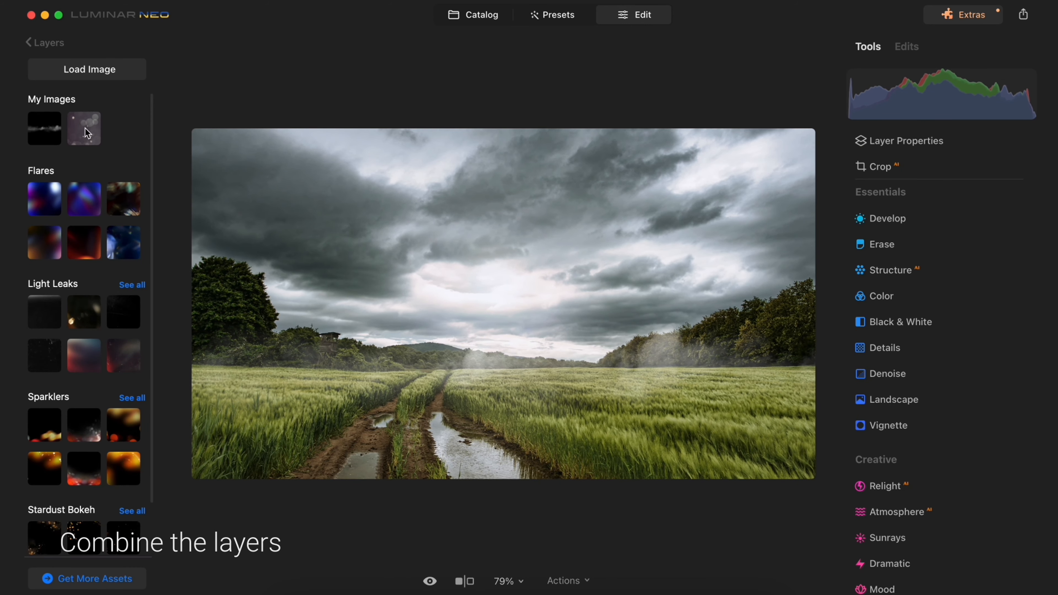
Add the bokeh image from My Images as another layer with Screen blending, enlarged to the photo's full width, at 64 opacity
left_click(85, 129)
left_click_drag(941, 218, 1010, 218)
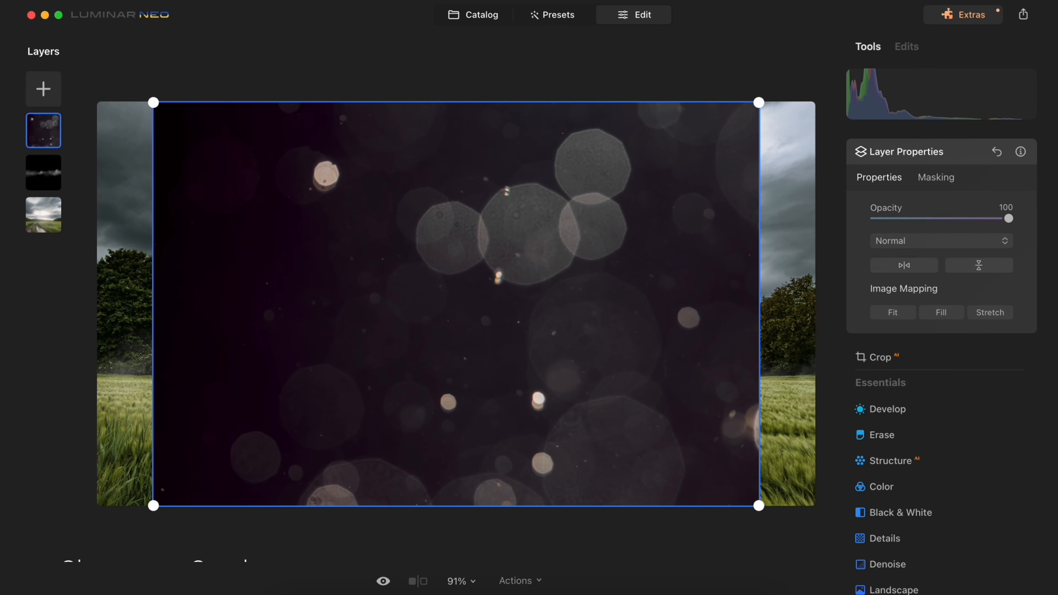
left_click(941, 240)
left_click(895, 331)
left_click(942, 312)
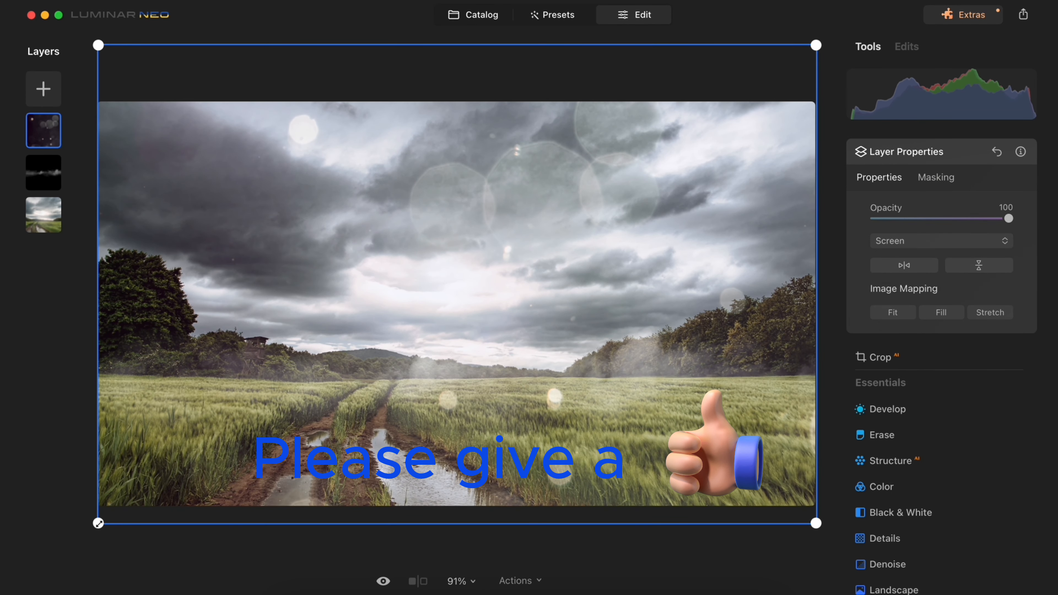
left_click_drag(1008, 218, 959, 218)
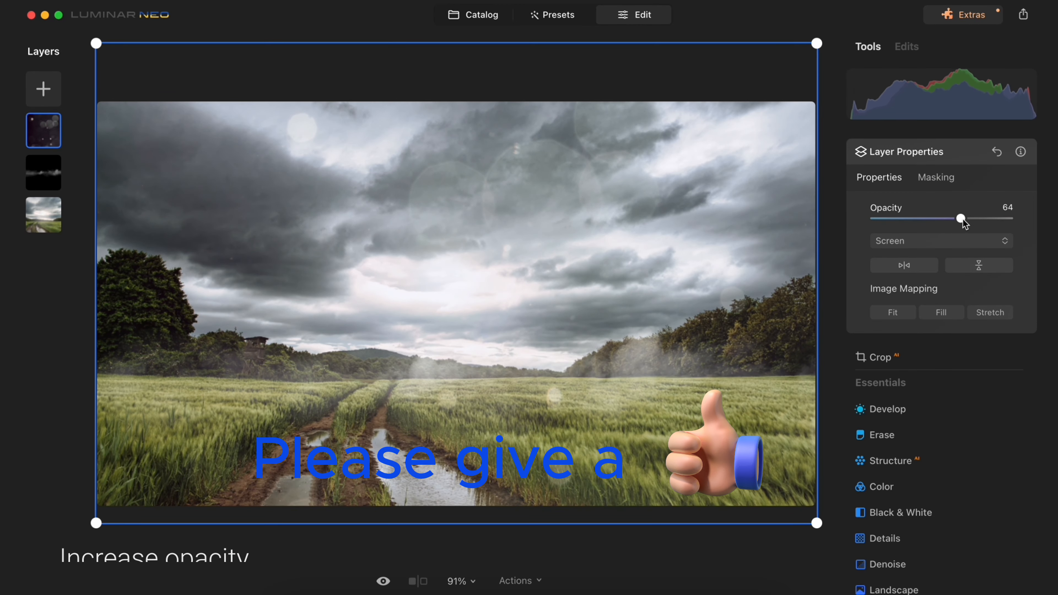